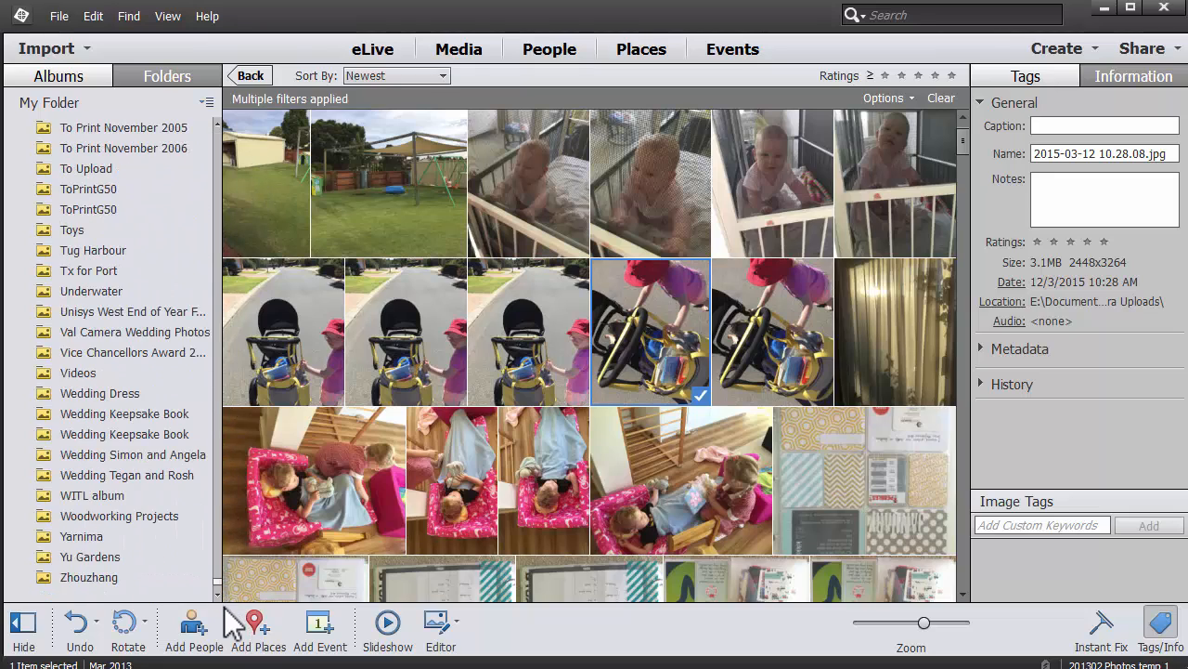
Show folders as a tree and open E: > Public > Pictures > 2010-11-10 phone.
left_click(204, 104)
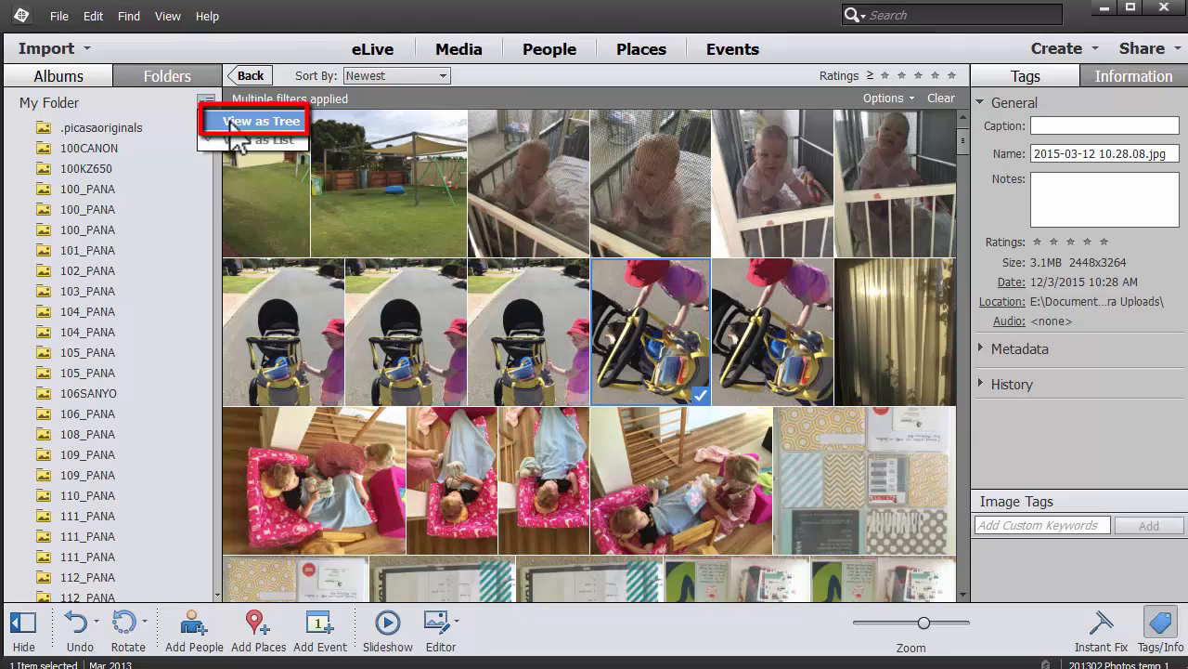
left_click(232, 124)
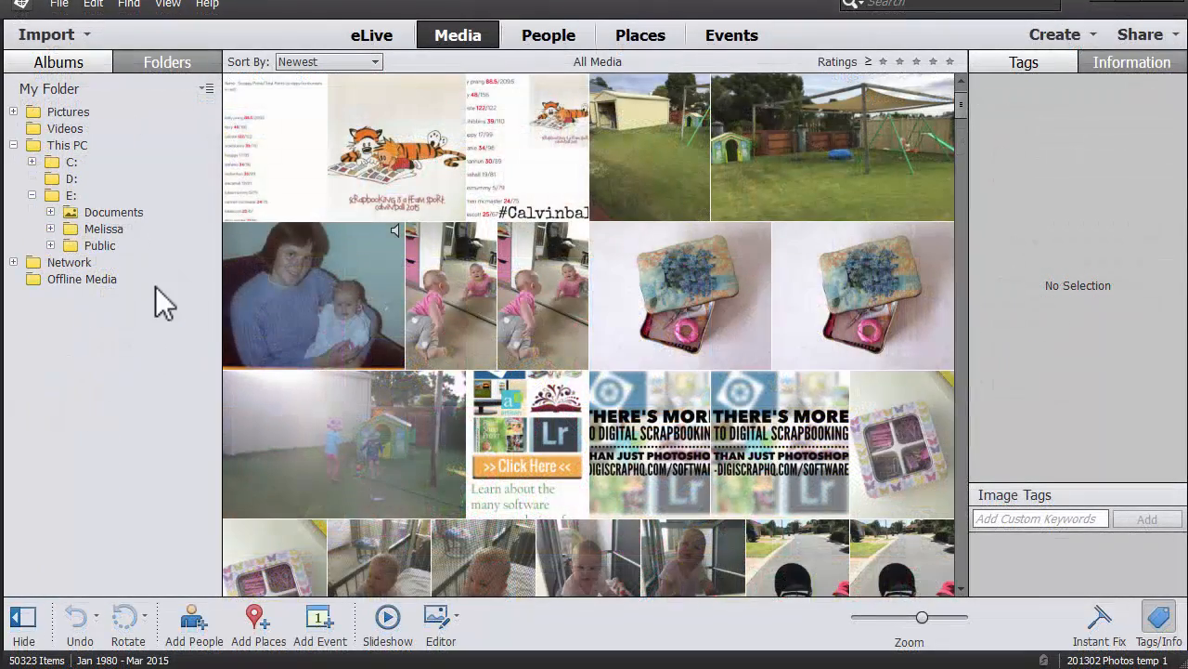
left_click(50, 245)
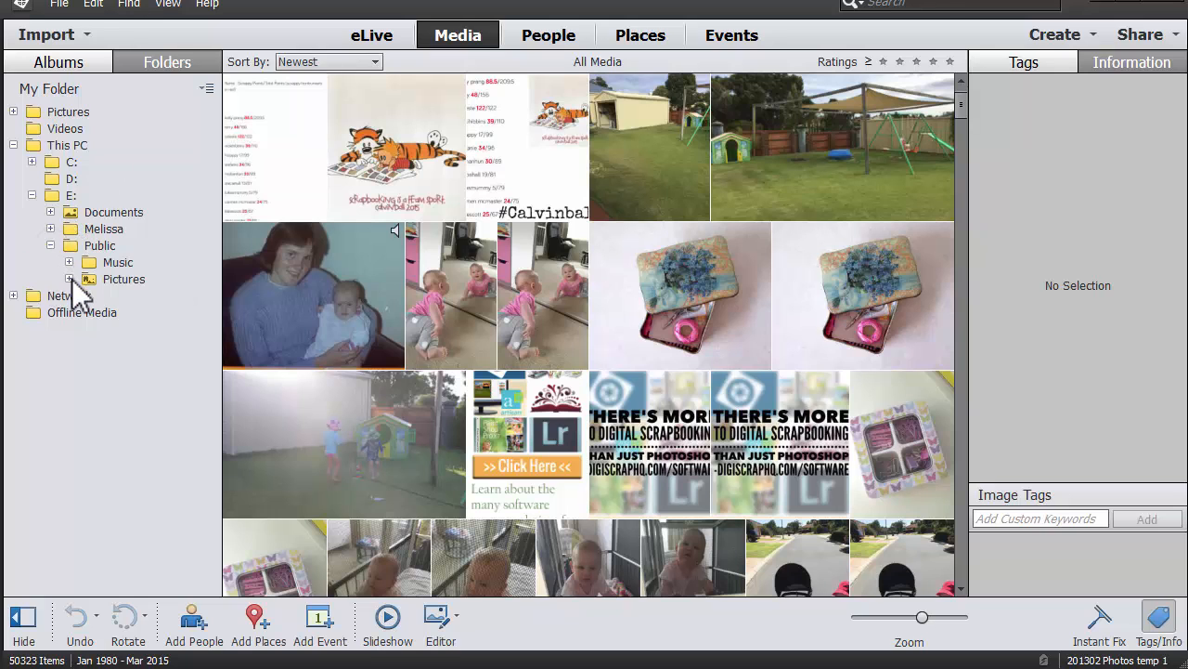
left_click(50, 228)
left_click(68, 262)
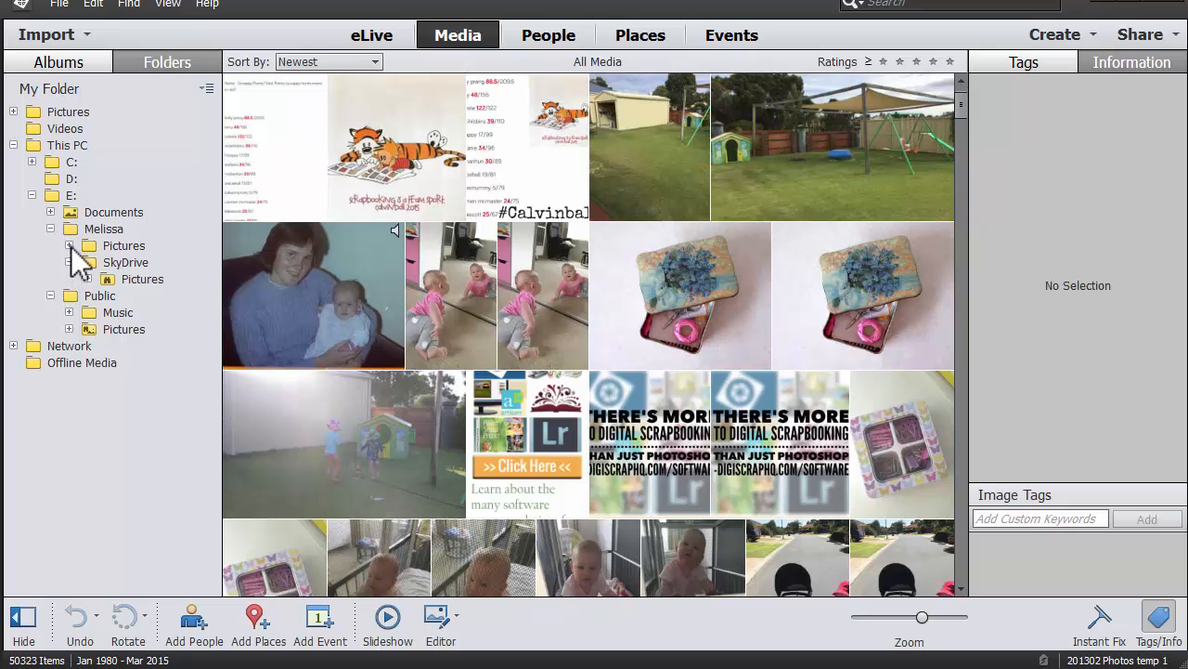
left_click(69, 245)
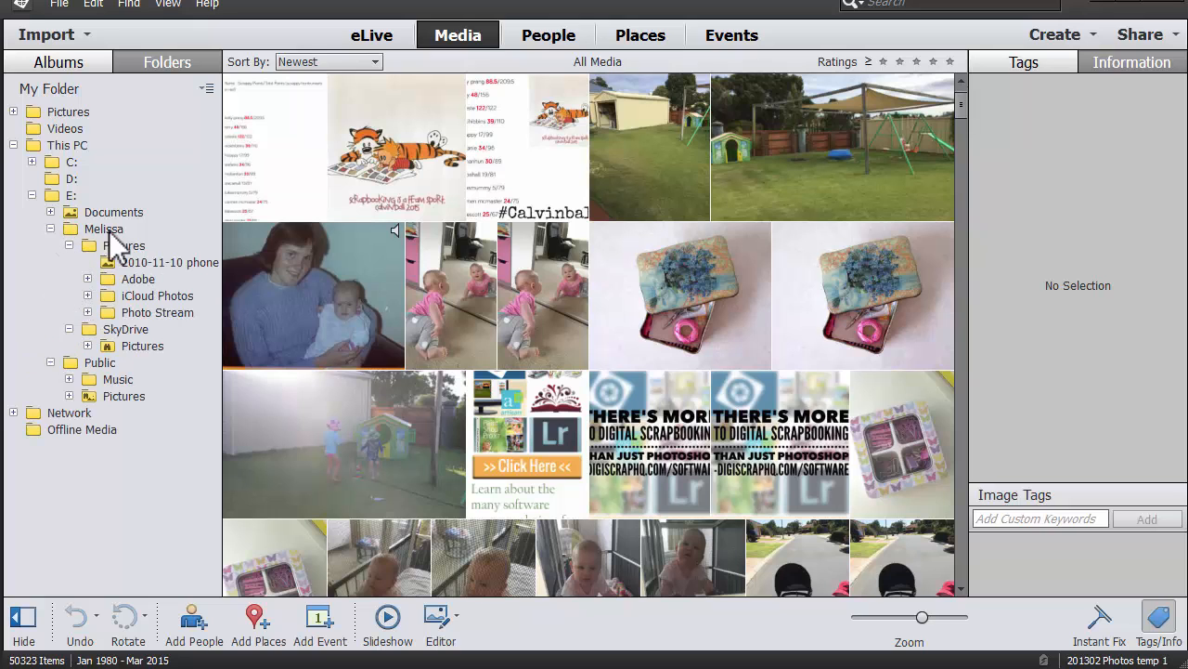
left_click(137, 263)
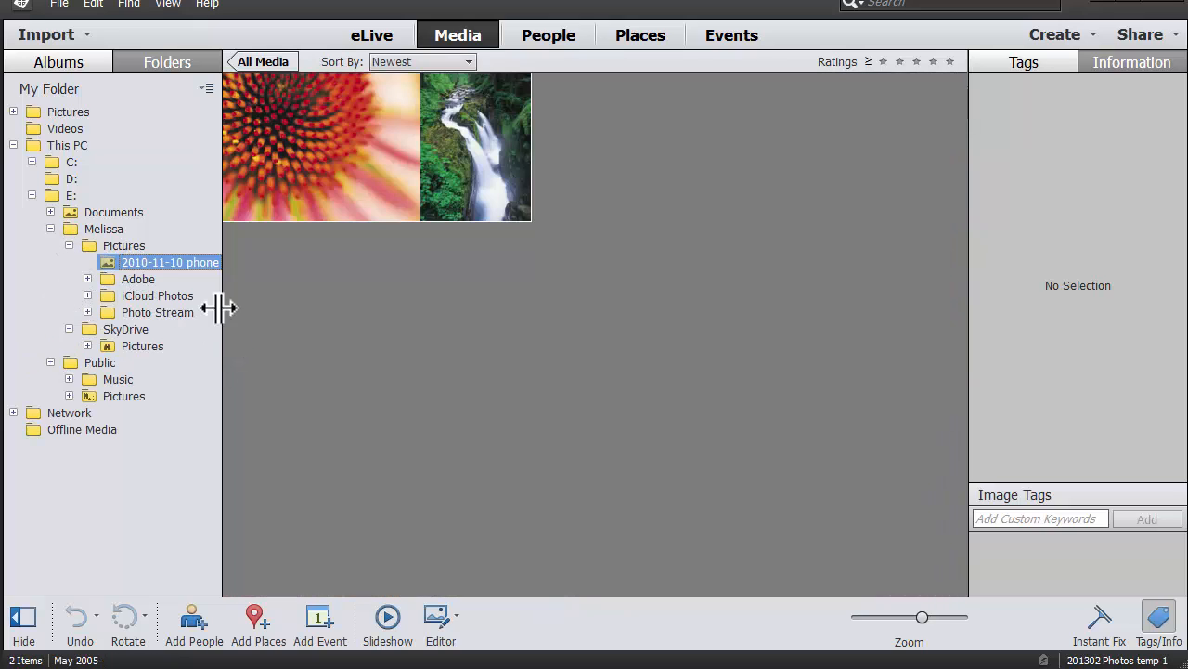
Remove the 2010-11-10 phone folder from the catalog only, keeping files on disk.
right_click(147, 260)
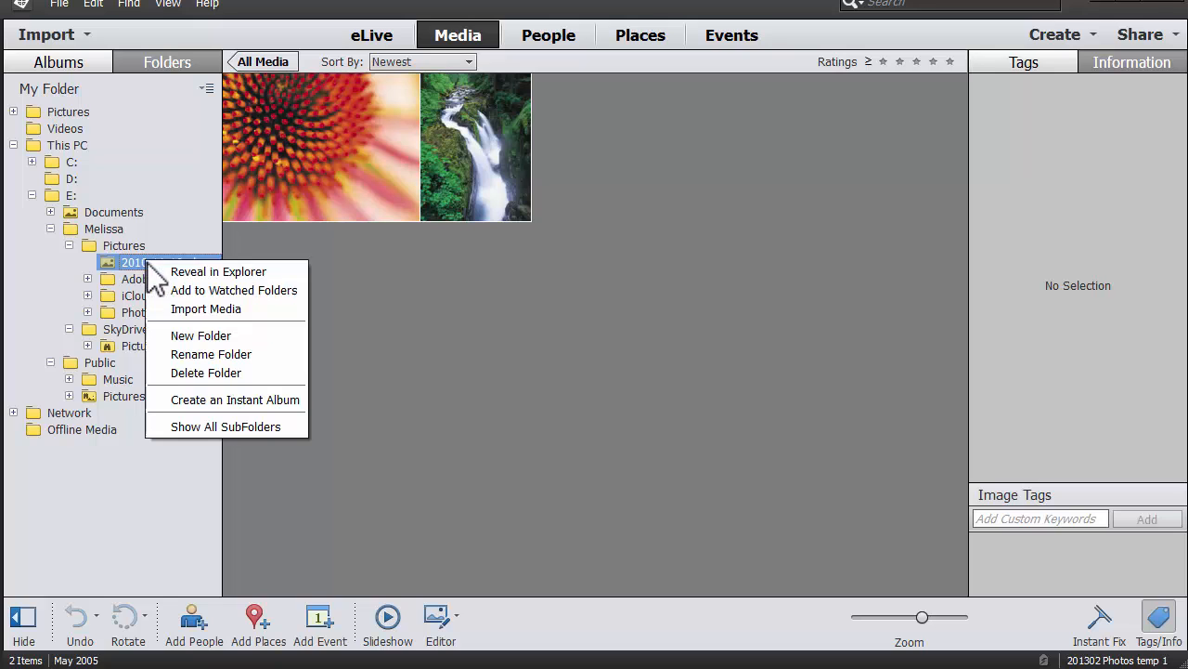
left_click(238, 374)
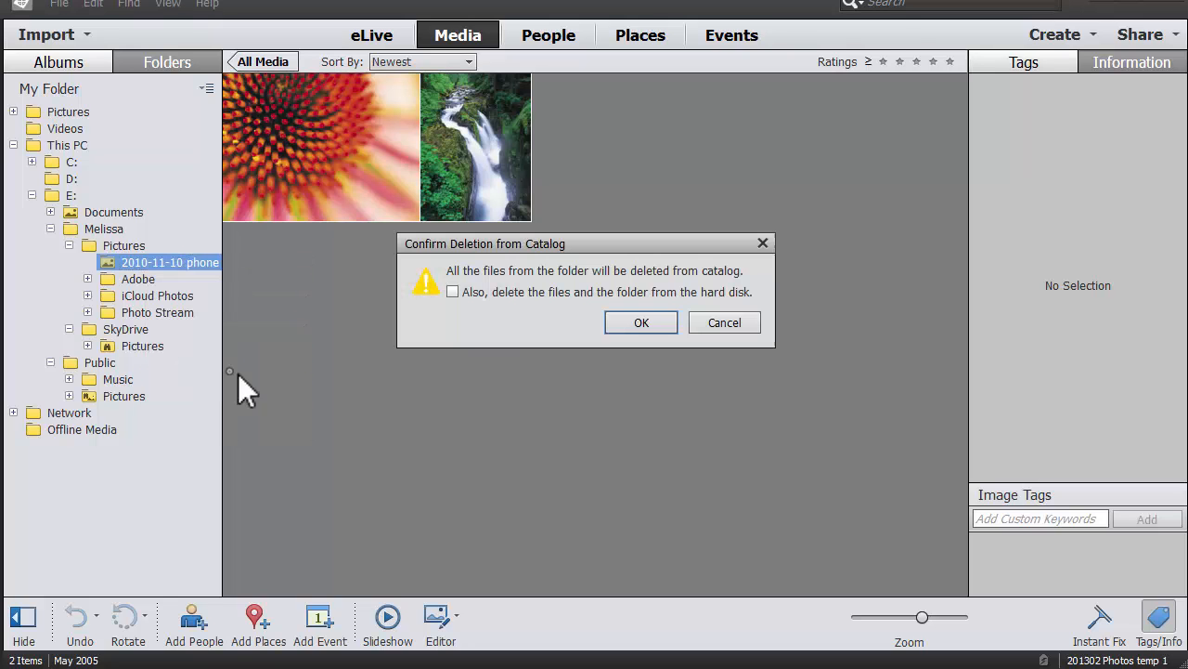
left_click(616, 327)
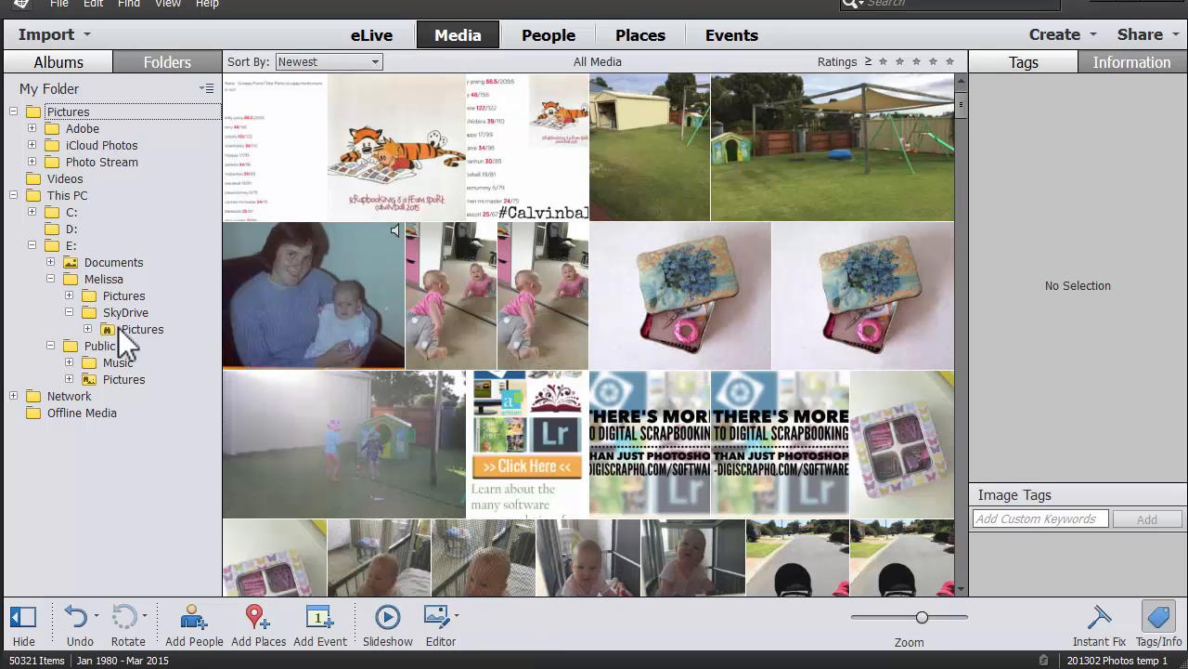
Browse the Camera Roll and Mobile uploads folders under SkyDrive's Pictures.
left_click(121, 331)
left_click(88, 329)
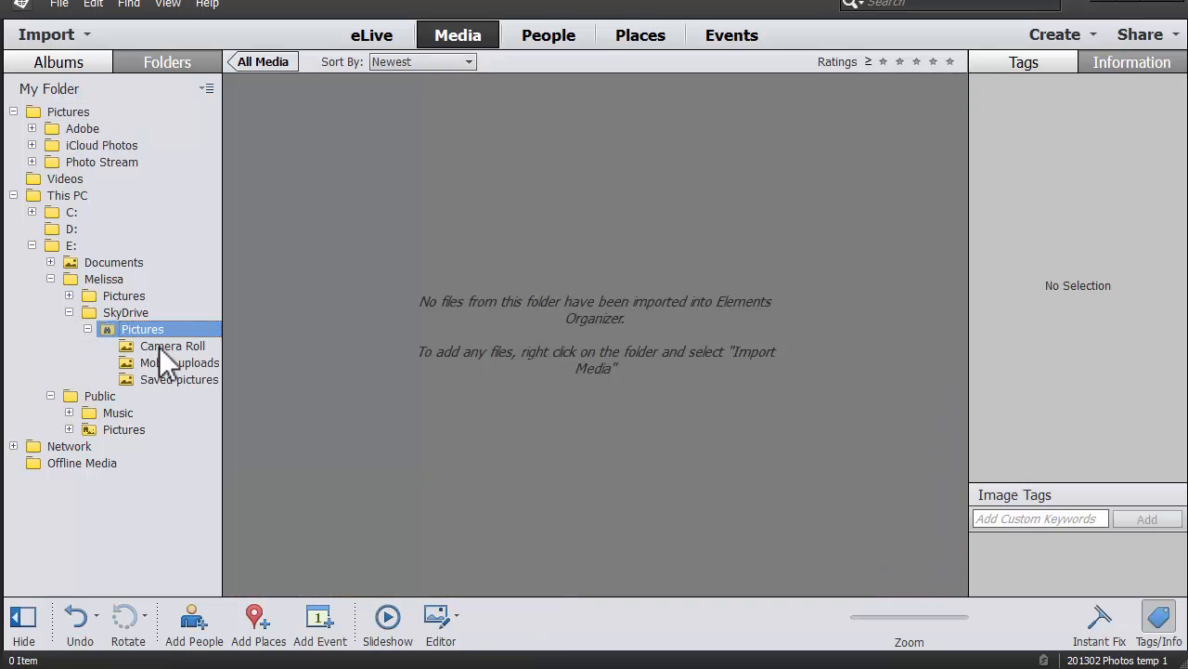
left_click(159, 347)
left_click(172, 362)
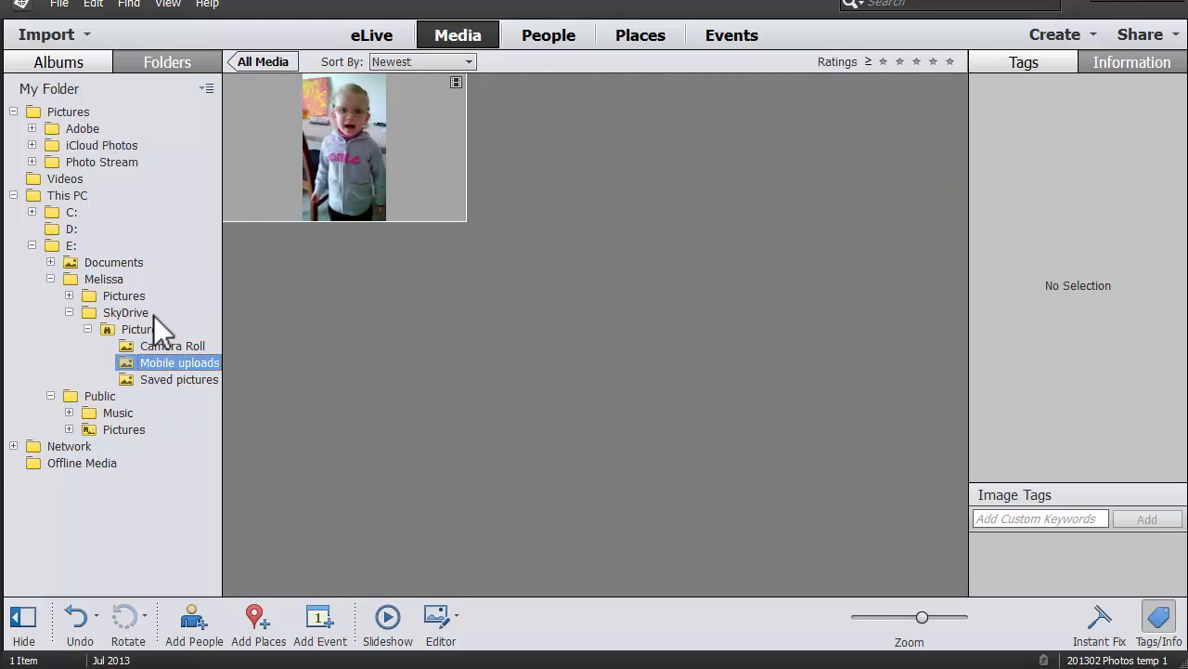
Expand Documents and remove the Scrapbooking folder from the catalog only.
left_click(50, 262)
left_click(50, 262)
left_click(50, 262)
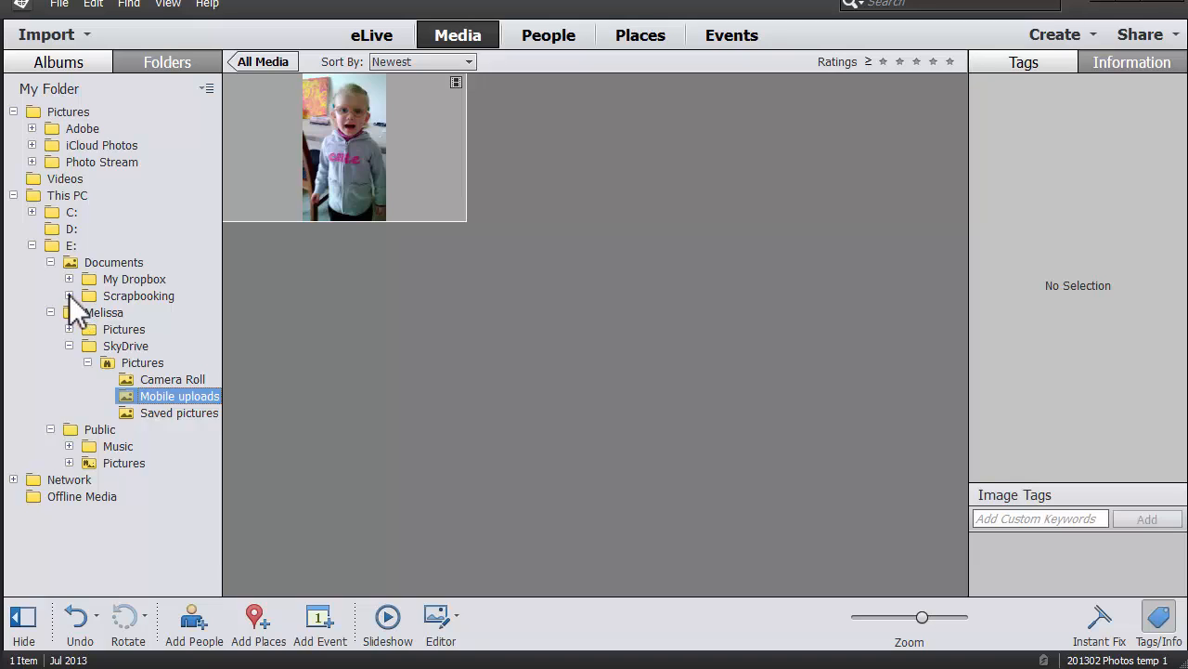
left_click(69, 295)
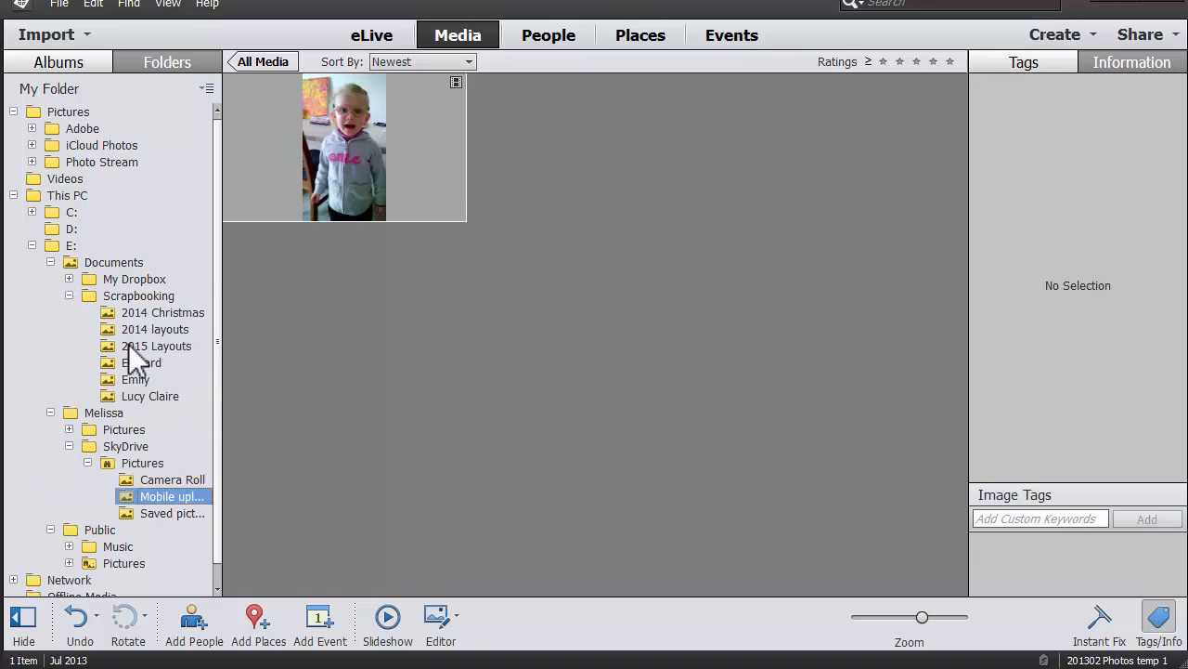
right_click(143, 295)
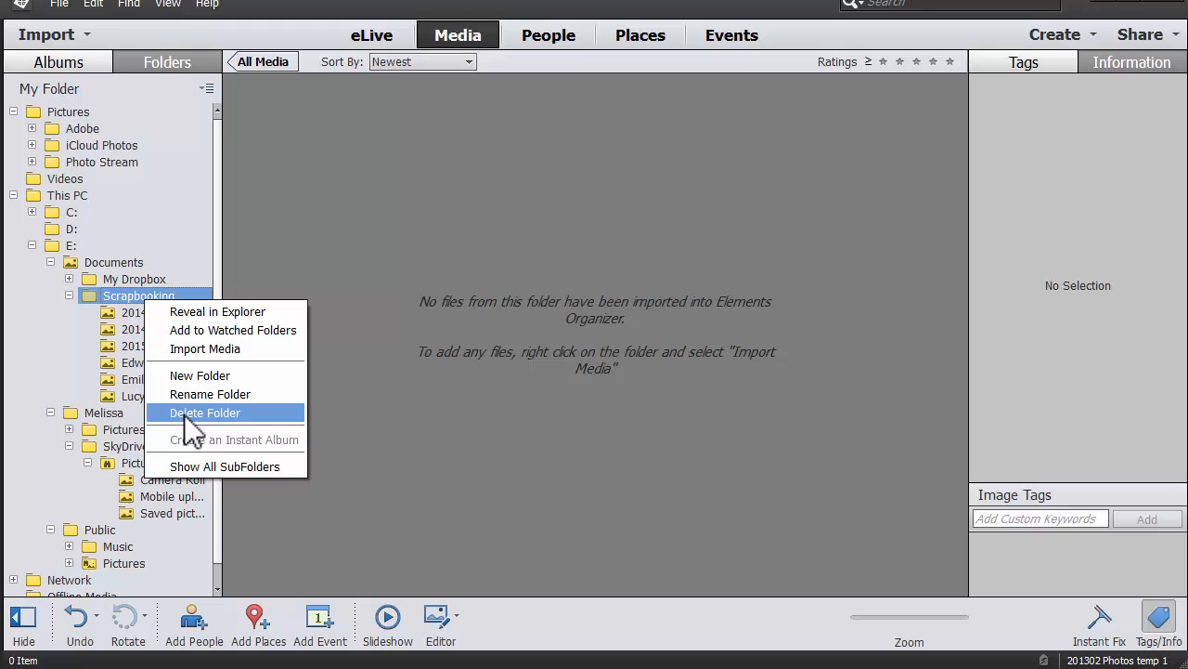
left_click(186, 413)
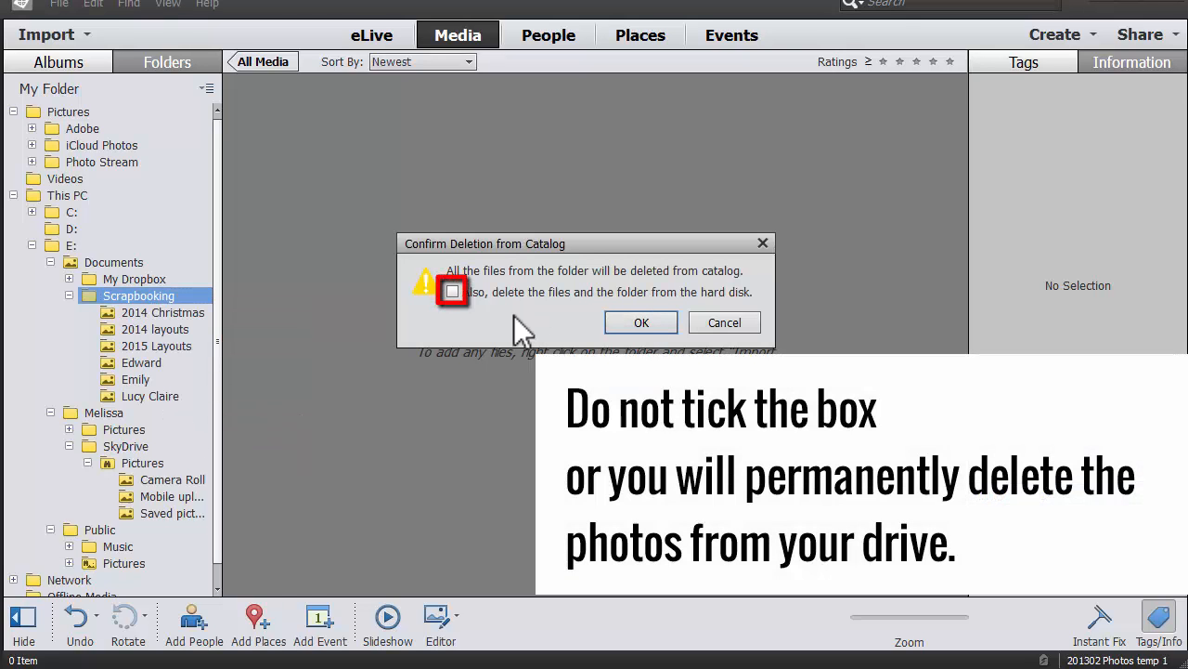
left_click(641, 322)
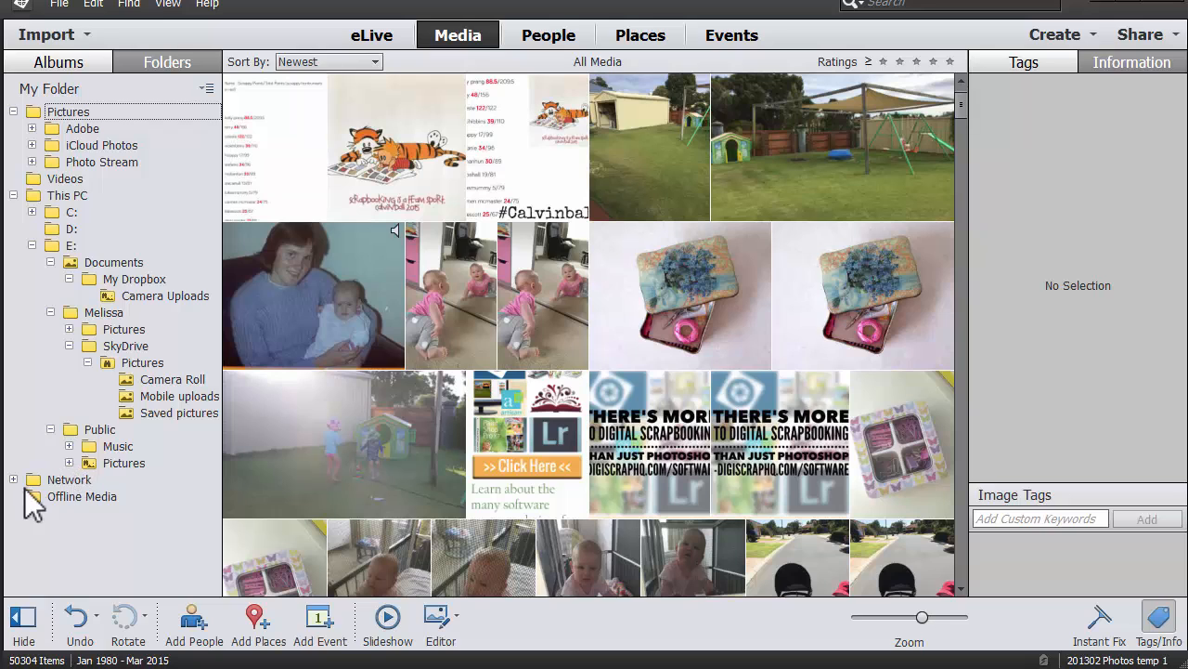
Expand iCloud Photos and view the My Photo Stream folder.
left_click(32, 162)
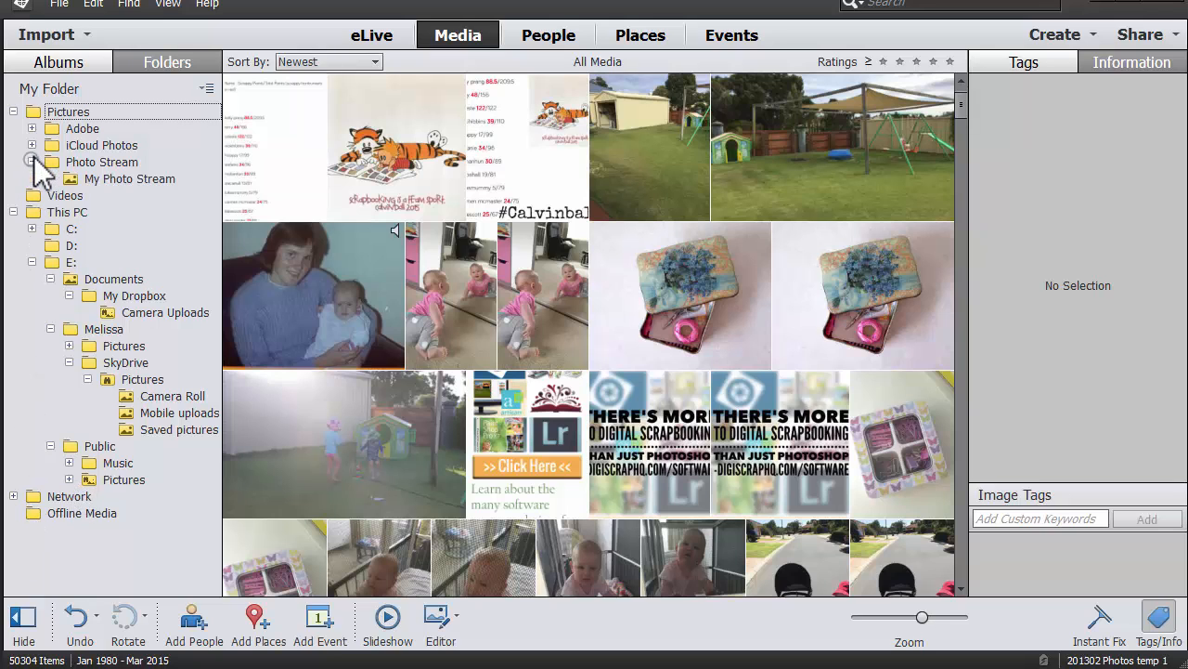
left_click(31, 145)
left_click(93, 162)
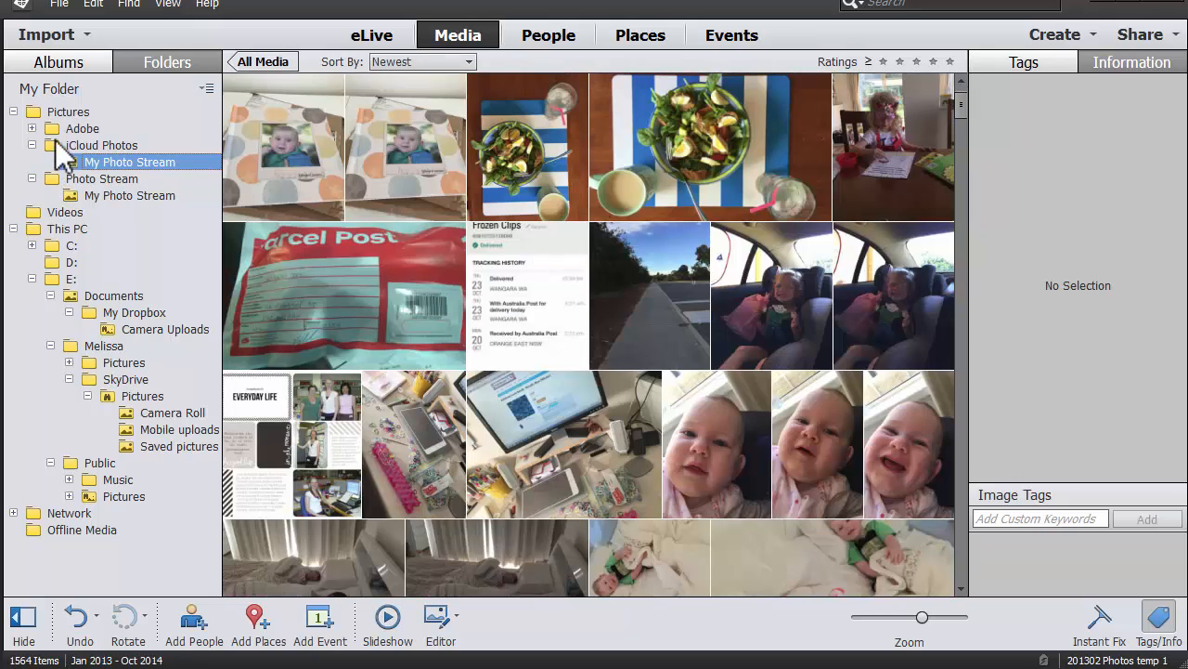
Remove the 16-item photo folder under Adobe > Revel from the catalog only.
left_click(32, 128)
left_click(51, 146)
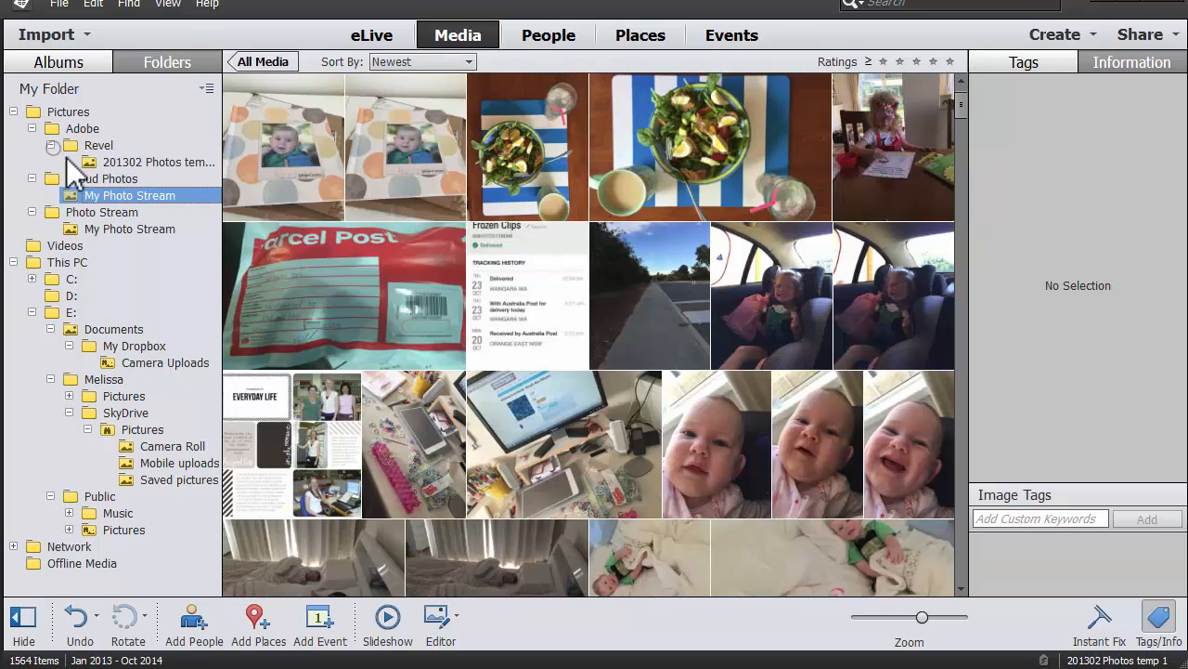
left_click(106, 162)
right_click(144, 161)
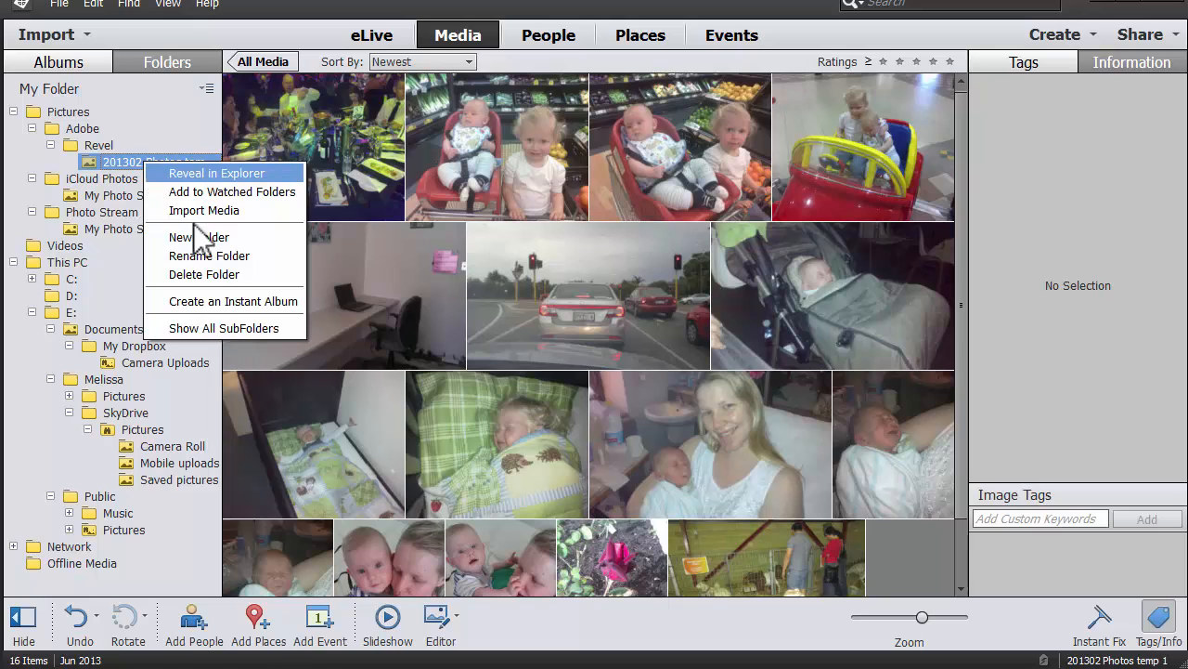
left_click(205, 277)
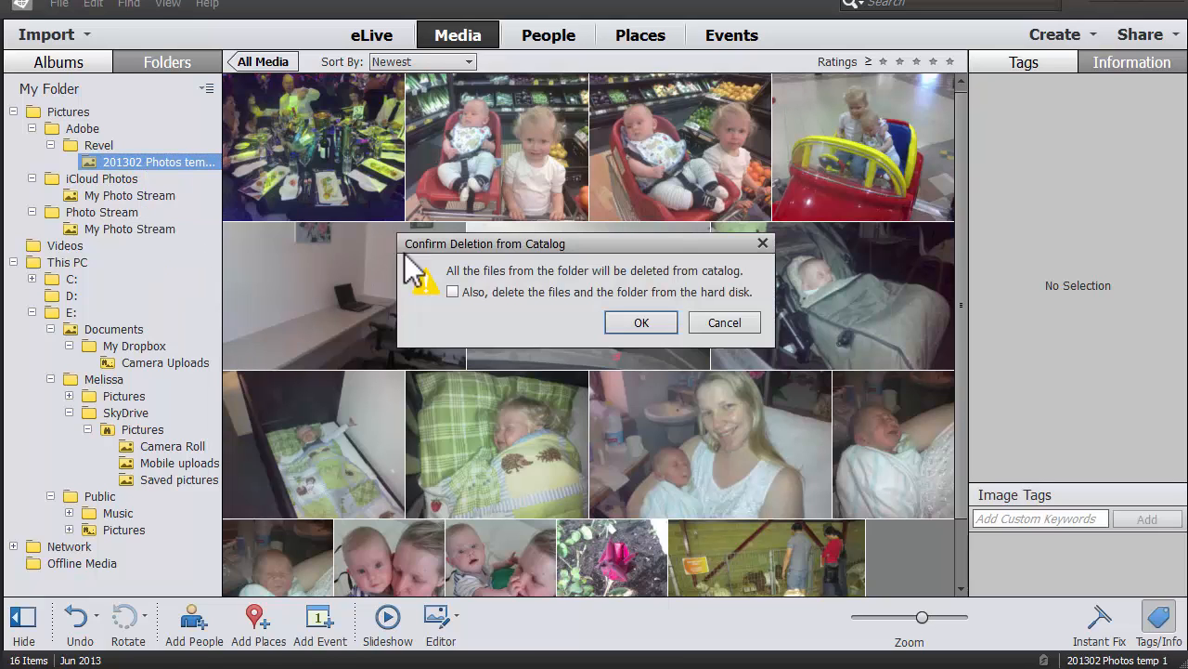
left_click(643, 323)
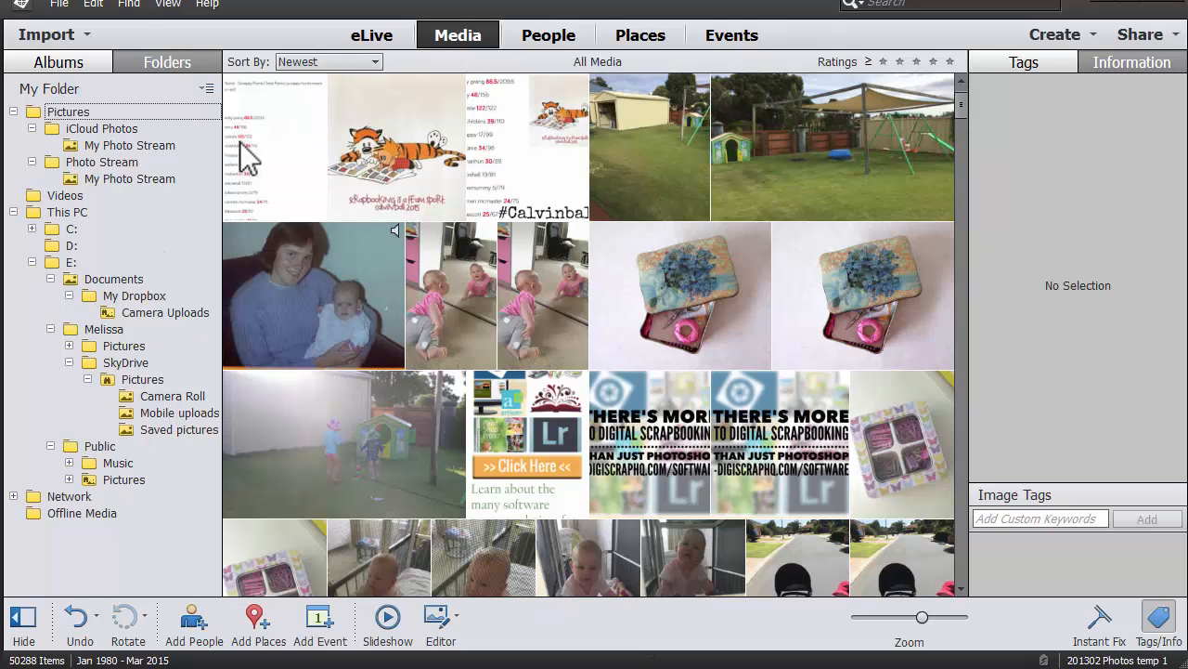
Expand Public Pictures and view the 20 photos in 109_PANA.
left_click(69, 479)
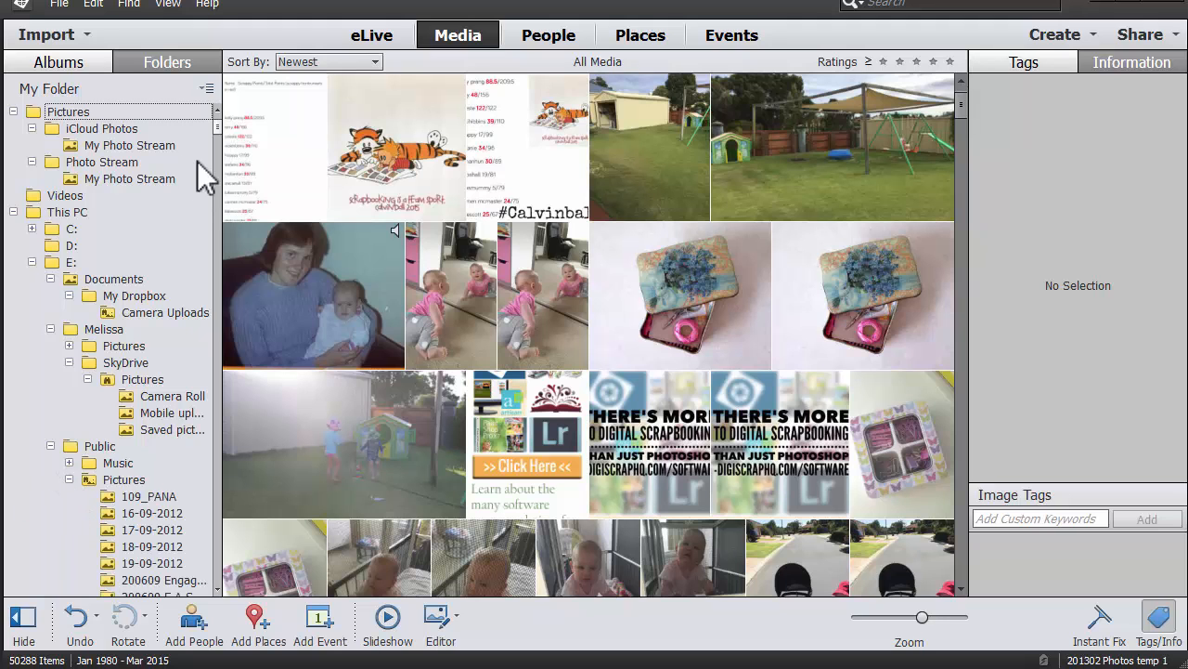
left_click(141, 496)
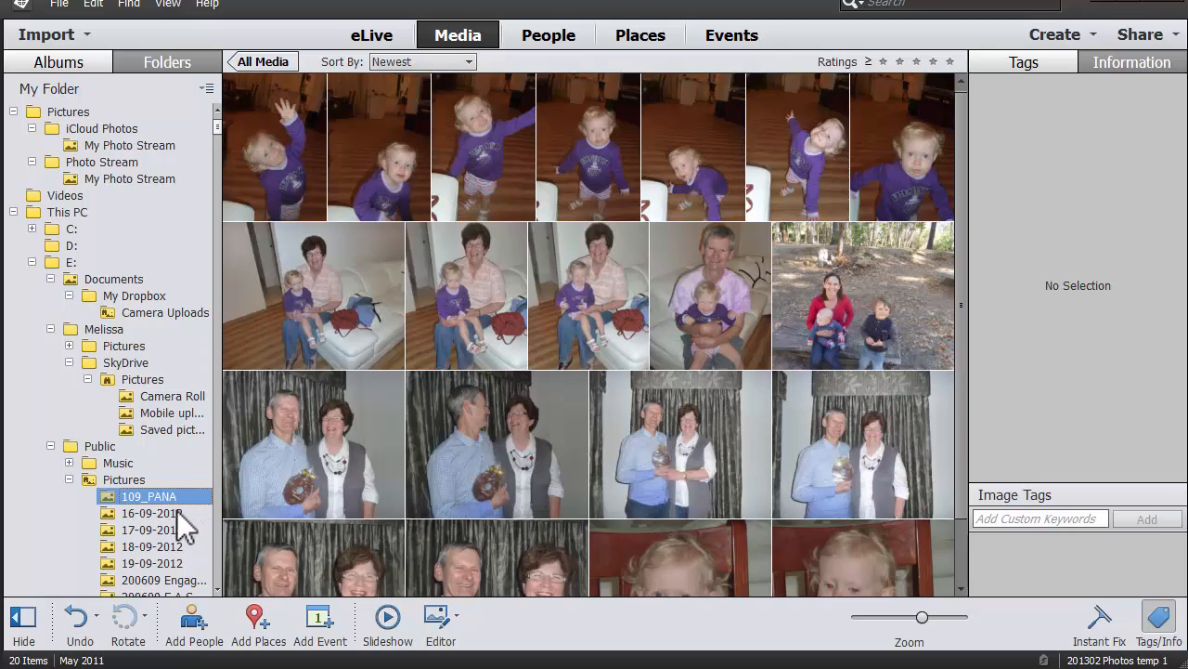
mouse_move(218, 127)
left_mouse_down()
mouse_move(217, 159)
mouse_move(219, 133)
left_mouse_up()
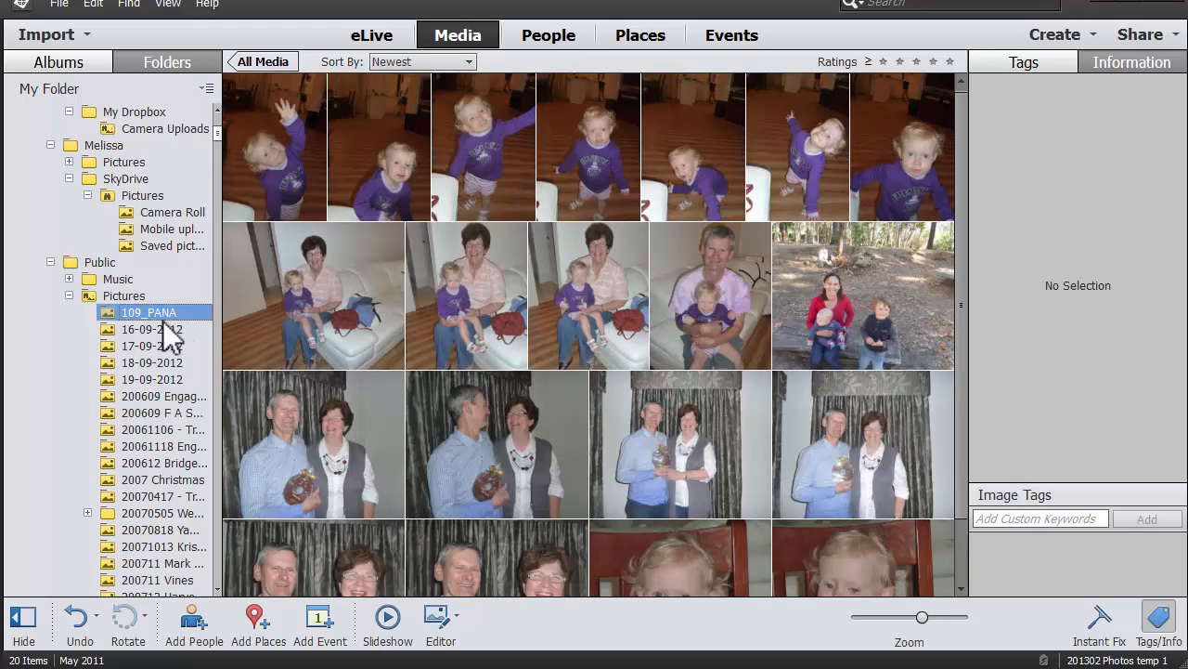
Try moving 109_PANA into 16-09-2012 and the Scanned folder, dismissing both errors.
right_click(147, 310)
left_click_drag(146, 312, 153, 432)
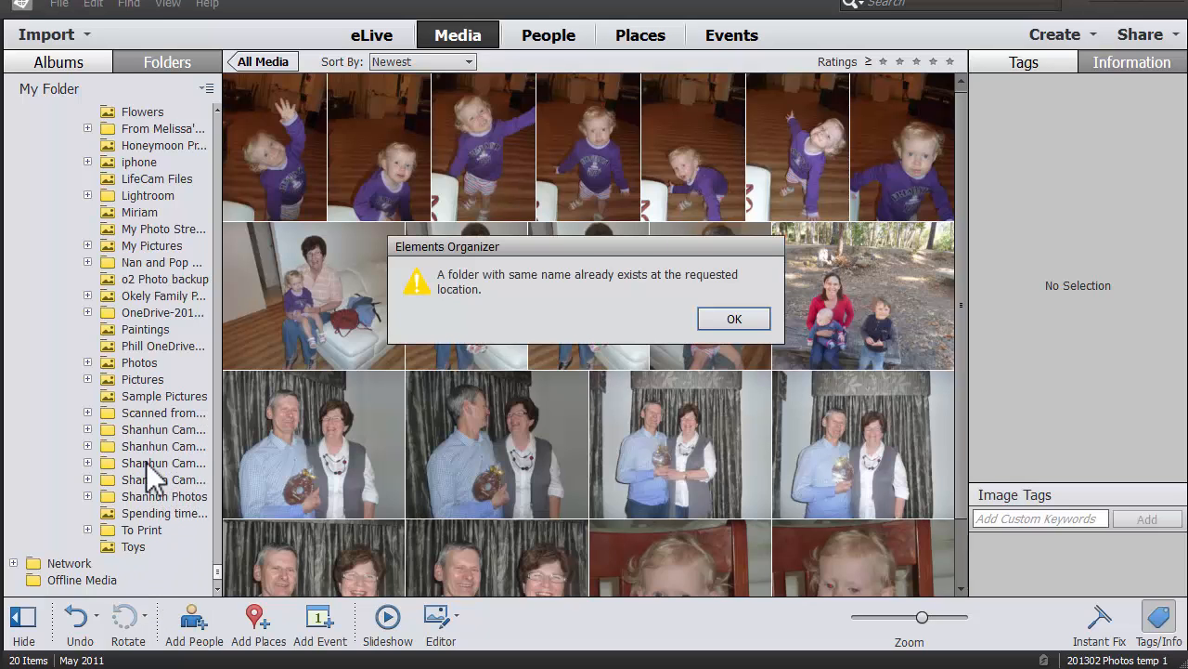
left_click(728, 320)
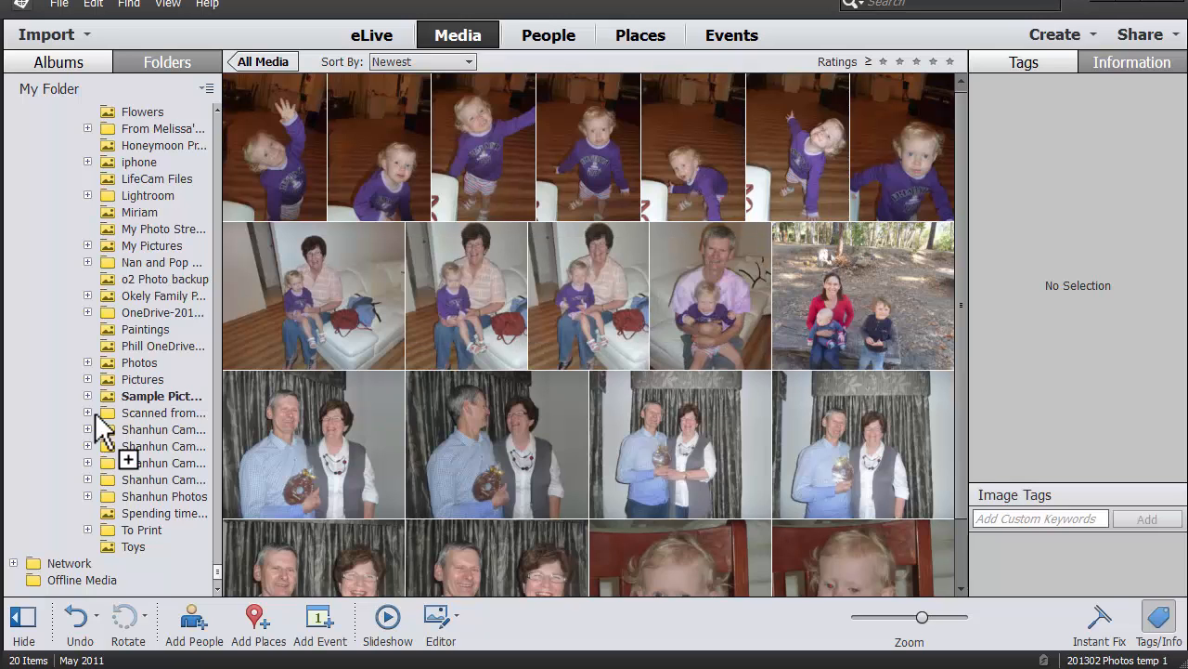
left_click_drag(94, 412, 94, 412)
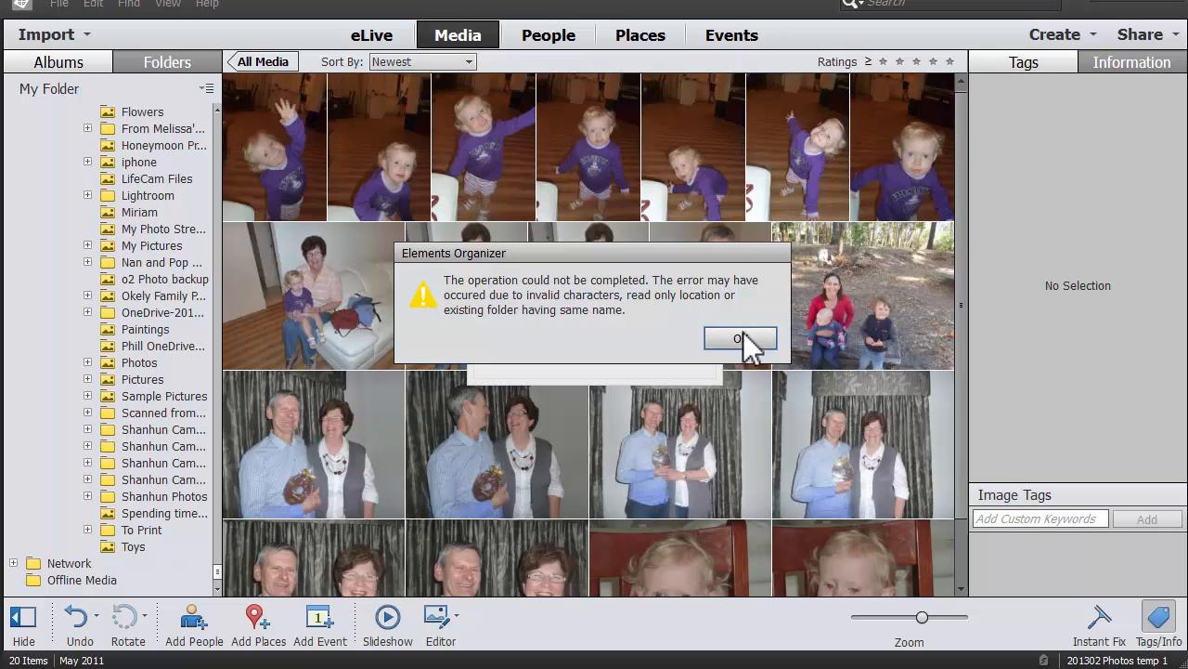
left_click(747, 339)
left_click(88, 430)
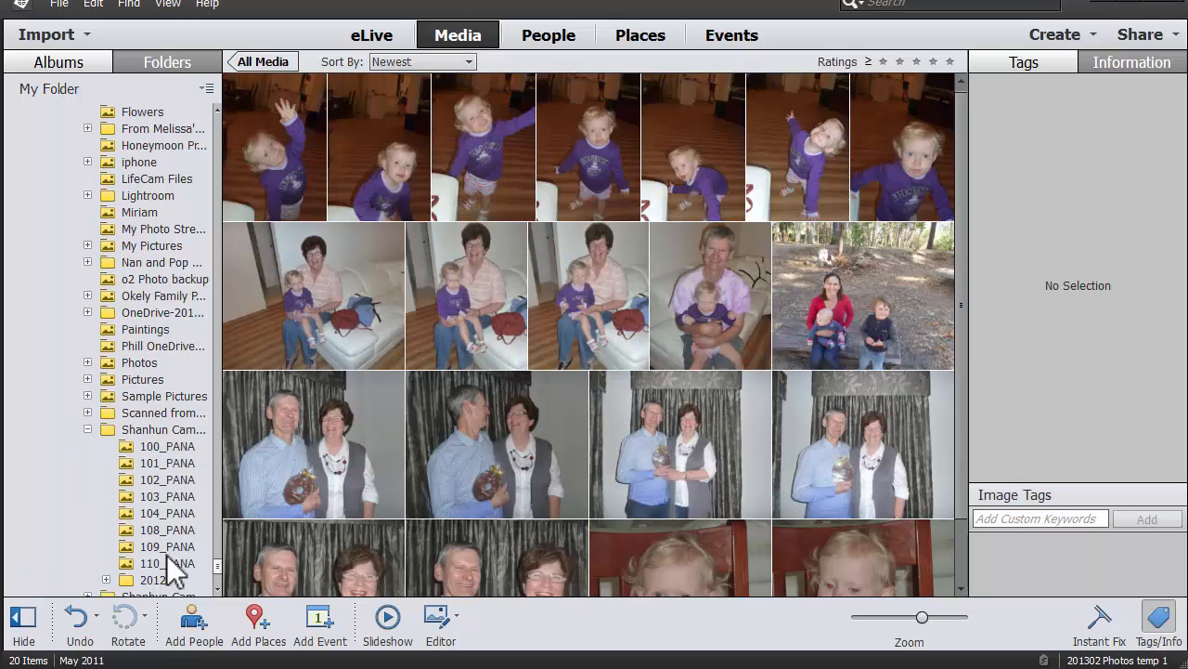
left_click_drag(217, 568, 198, 131)
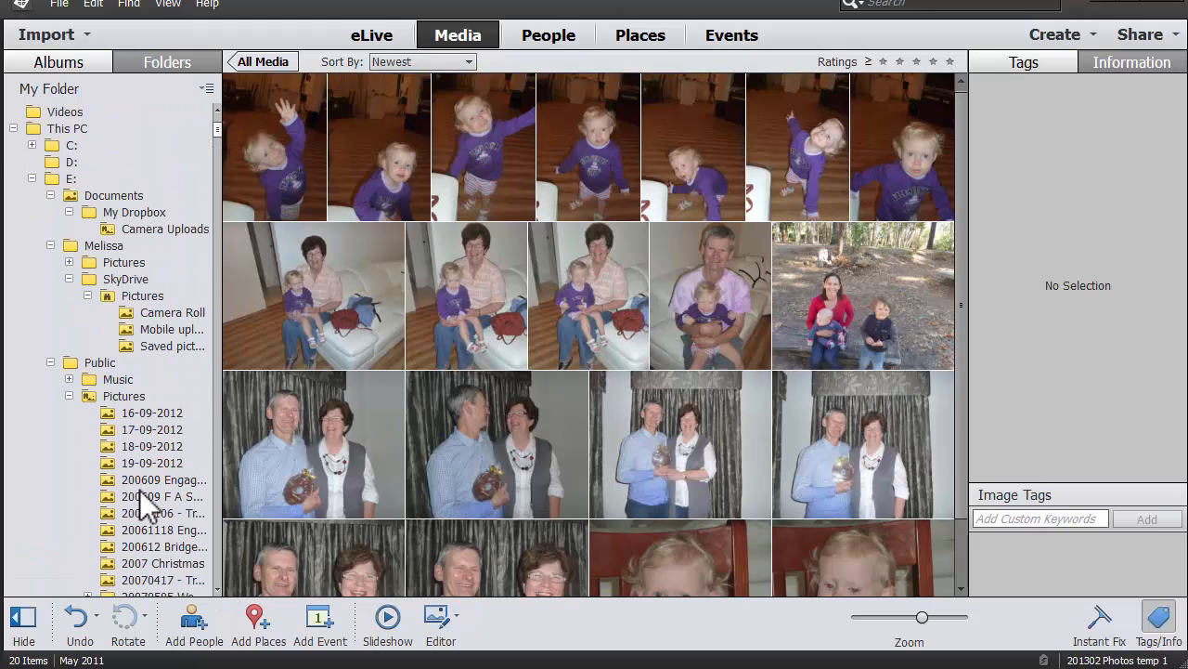
Try renaming 16-09-2012 to '2012 09 16' and dismiss the rejection error.
scroll(73, 400, "up", 2)
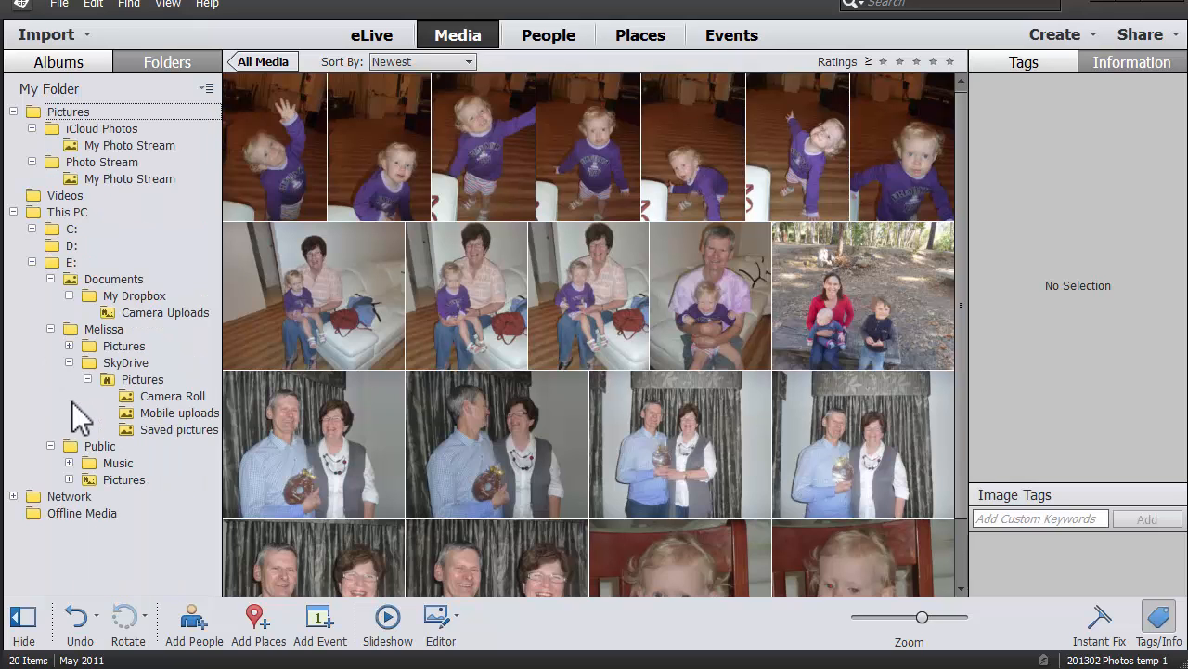
left_click(164, 494)
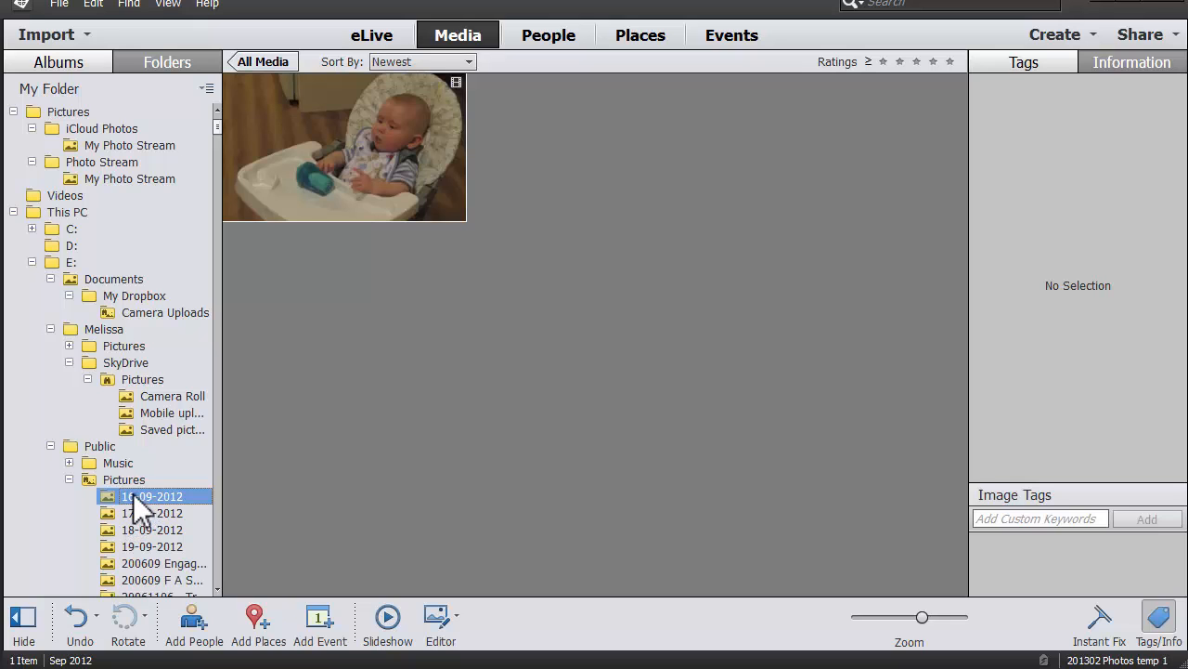
right_click(152, 495)
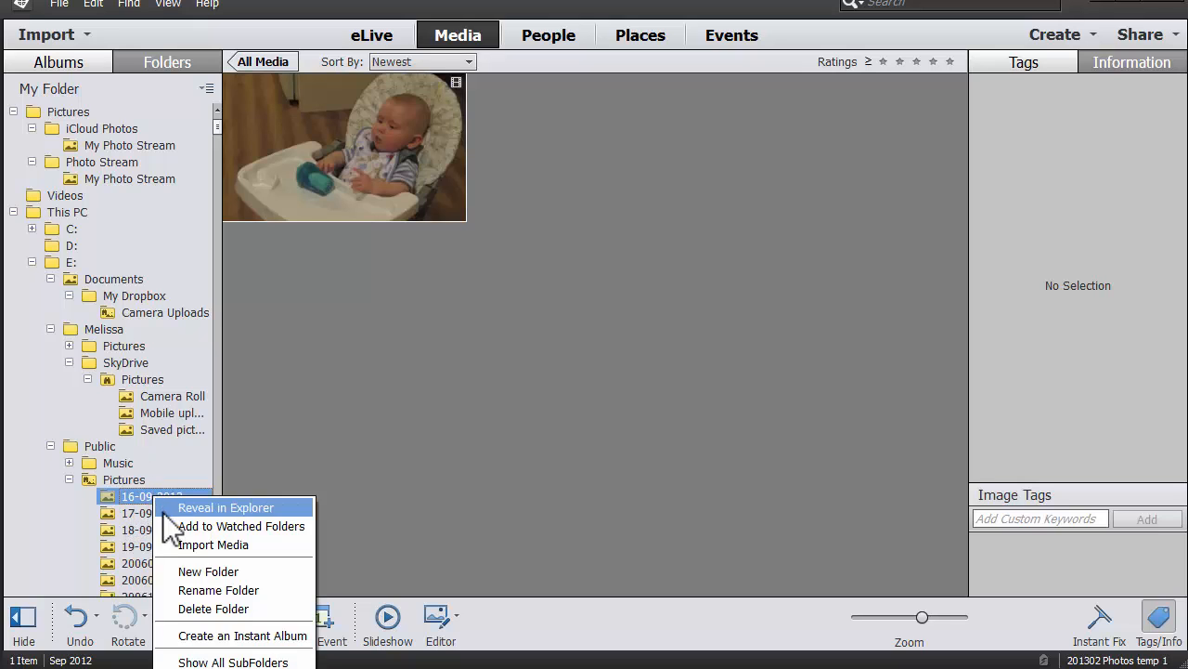
left_click(190, 596)
left_click(163, 495)
type("09 16")
key("Home")
key("Delete")
key("Delete")
key("Delete")
key("Delete")
key("Delete")
key("Delete")
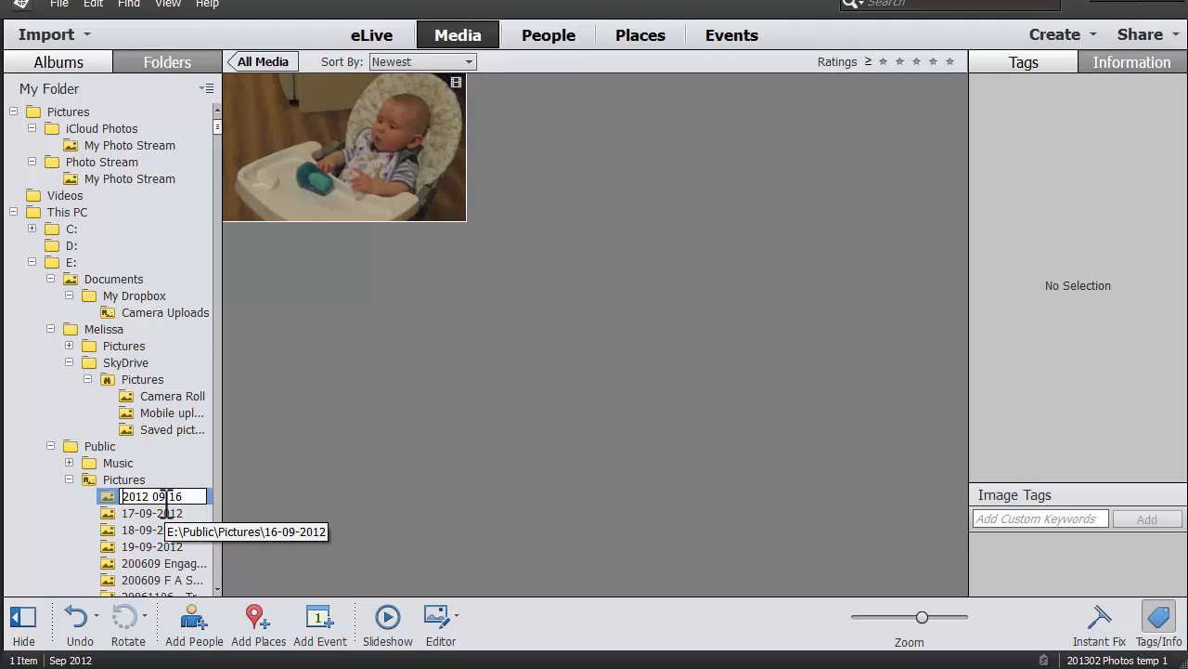
key("Return")
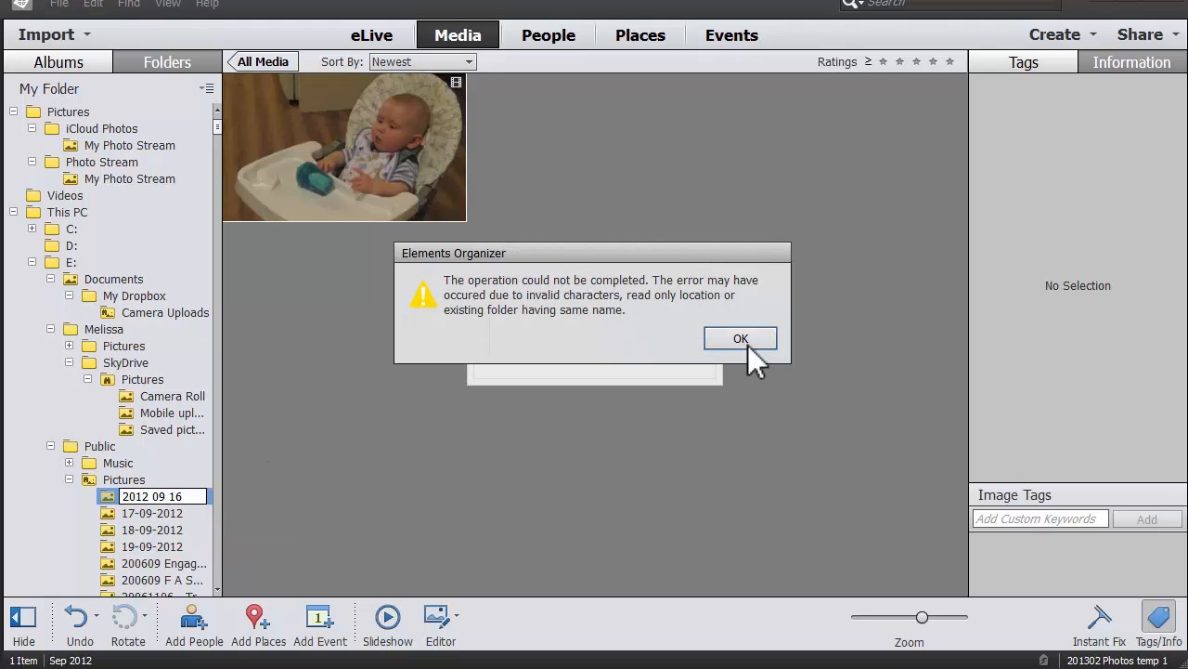
left_click(747, 345)
Try renaming 17-09-2012 to '2012 09 17' and dismiss the rejection error.
left_click(674, 355)
right_click(148, 517)
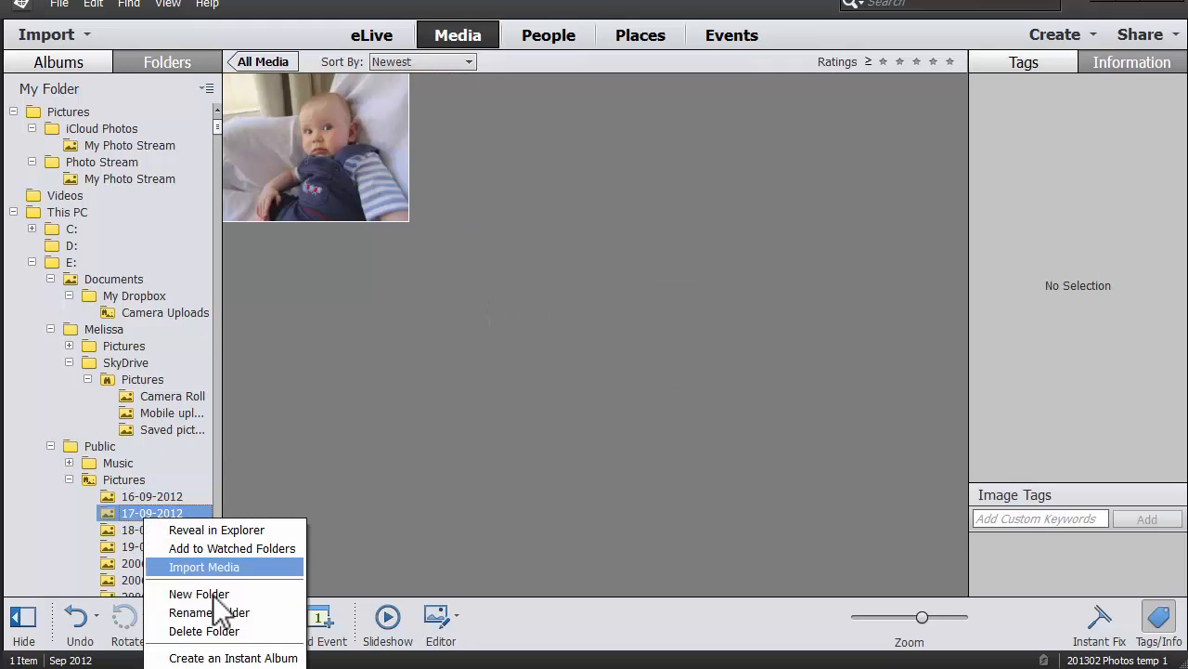
left_click(209, 612)
left_click(160, 512)
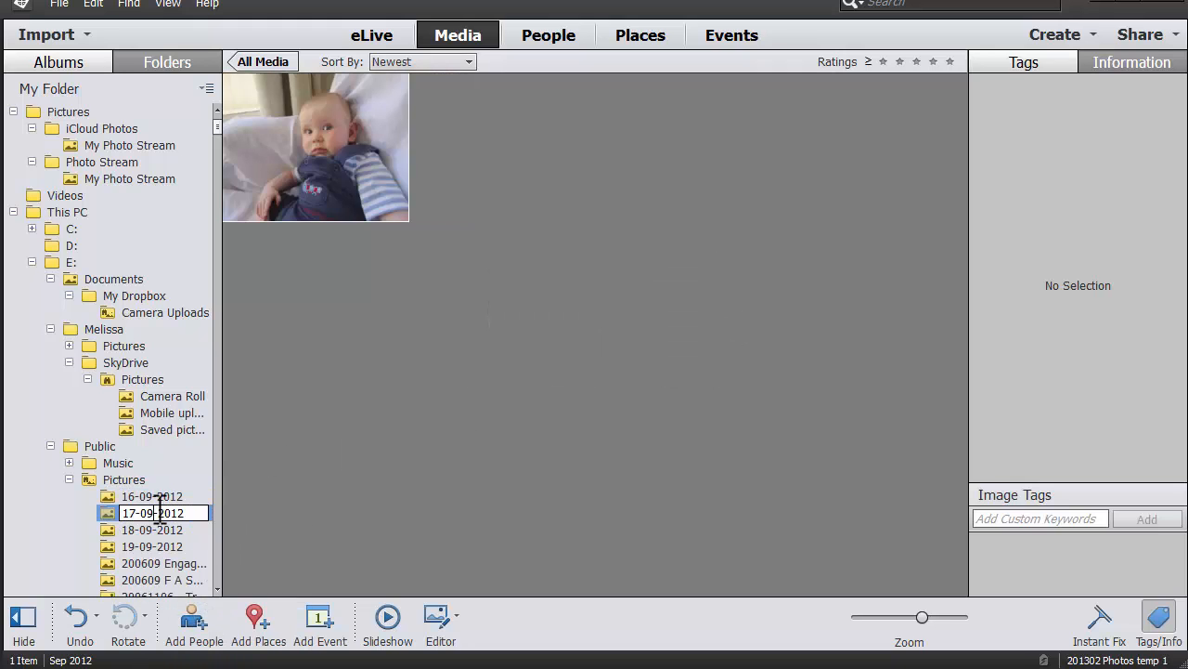
key("shift+Home")
key("BackSpace")
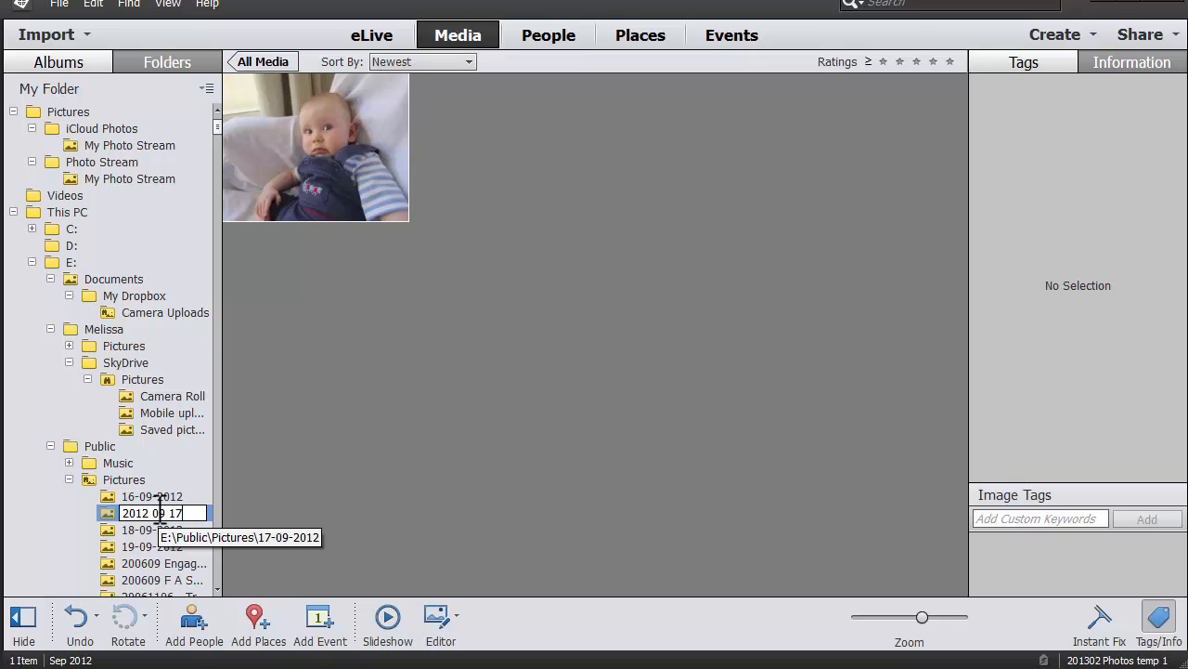
key("Return")
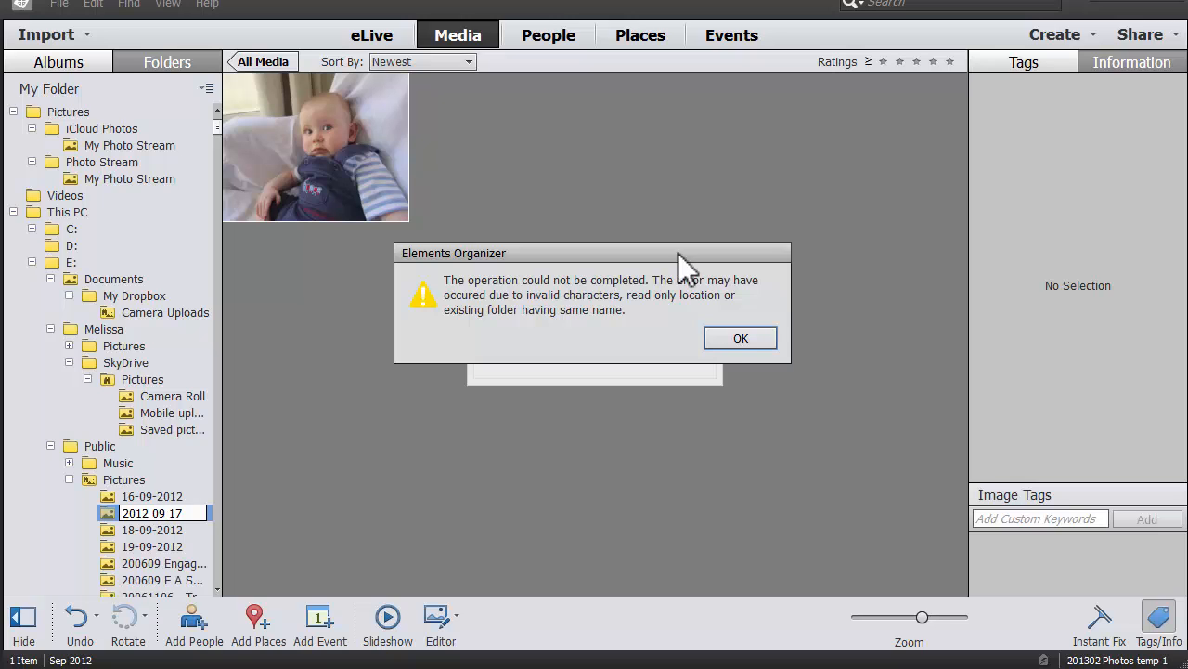
left_click(754, 340)
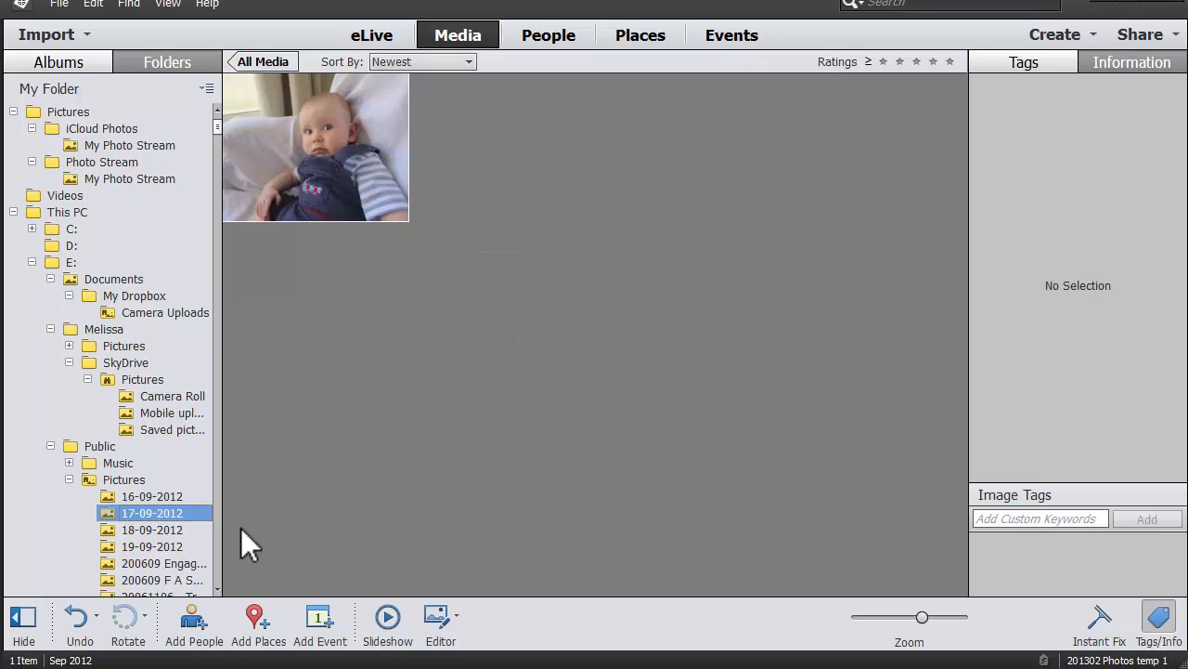
Move the 17-09-2012 photo into the 2012 09 17 folder.
left_click(340, 154)
right_click(352, 154)
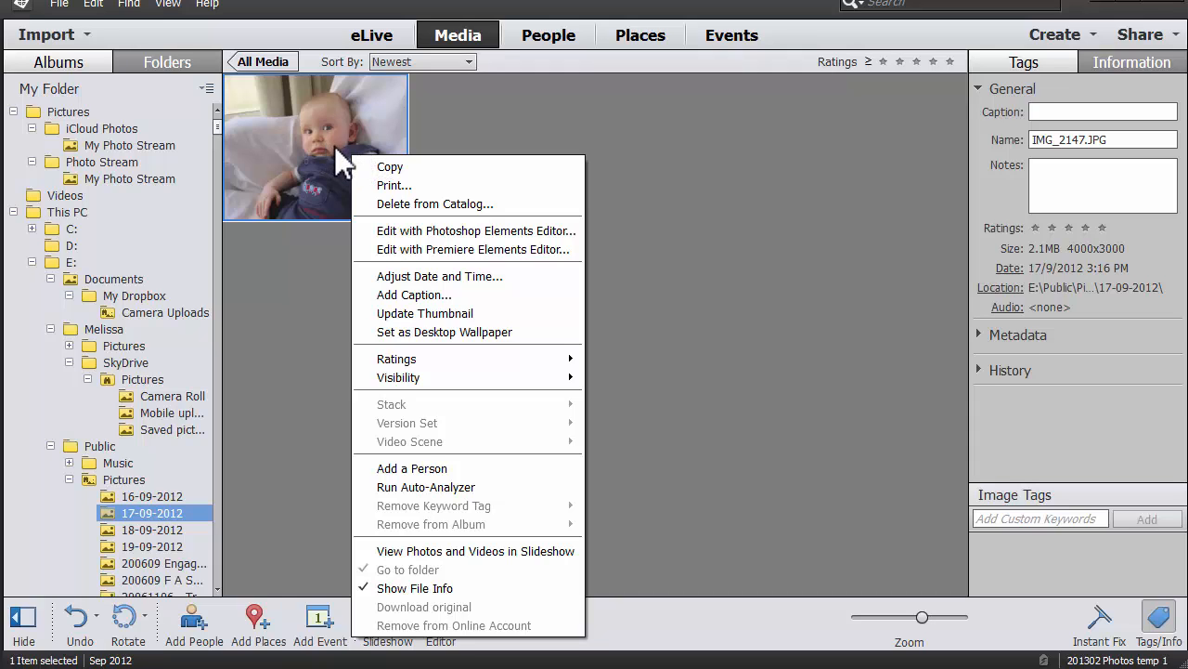
left_click(281, 345)
left_click_drag(216, 119, 214, 243)
left_click(217, 357)
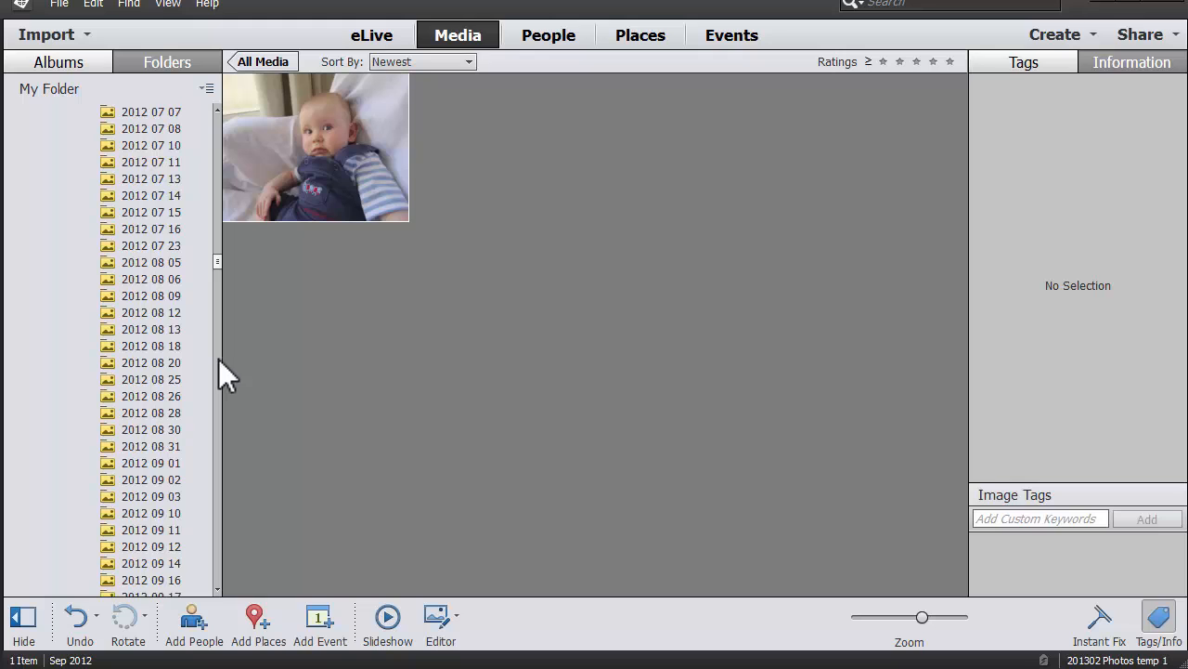
left_click(219, 356)
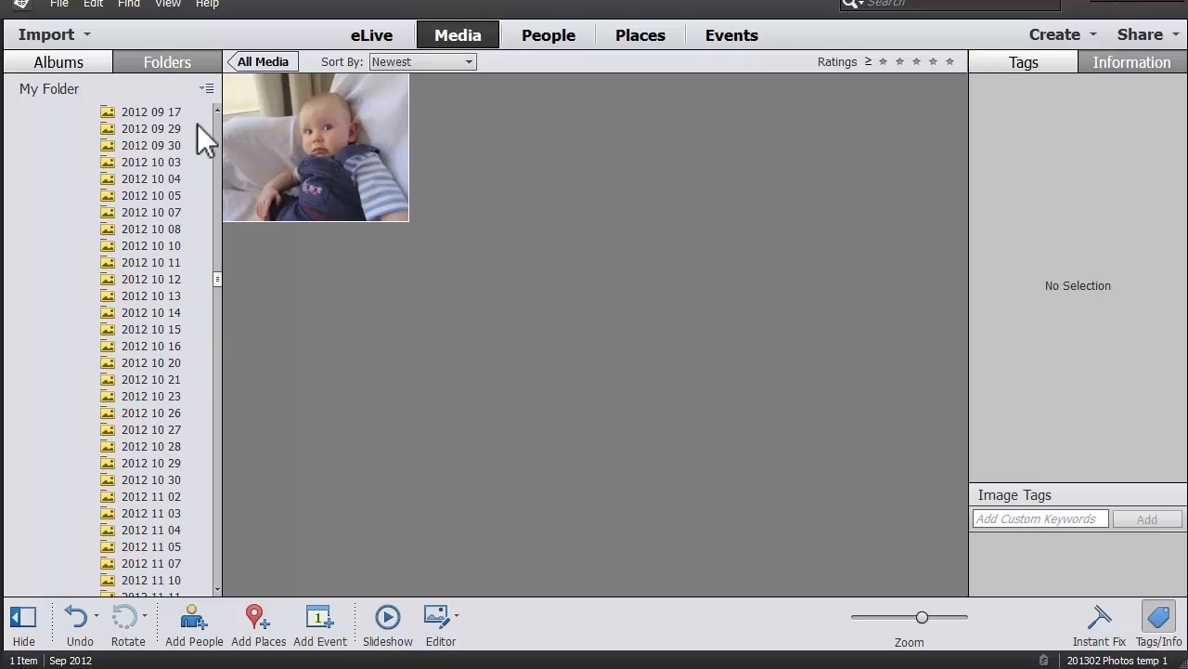
left_click(260, 130)
left_click_drag(287, 159, 122, 164)
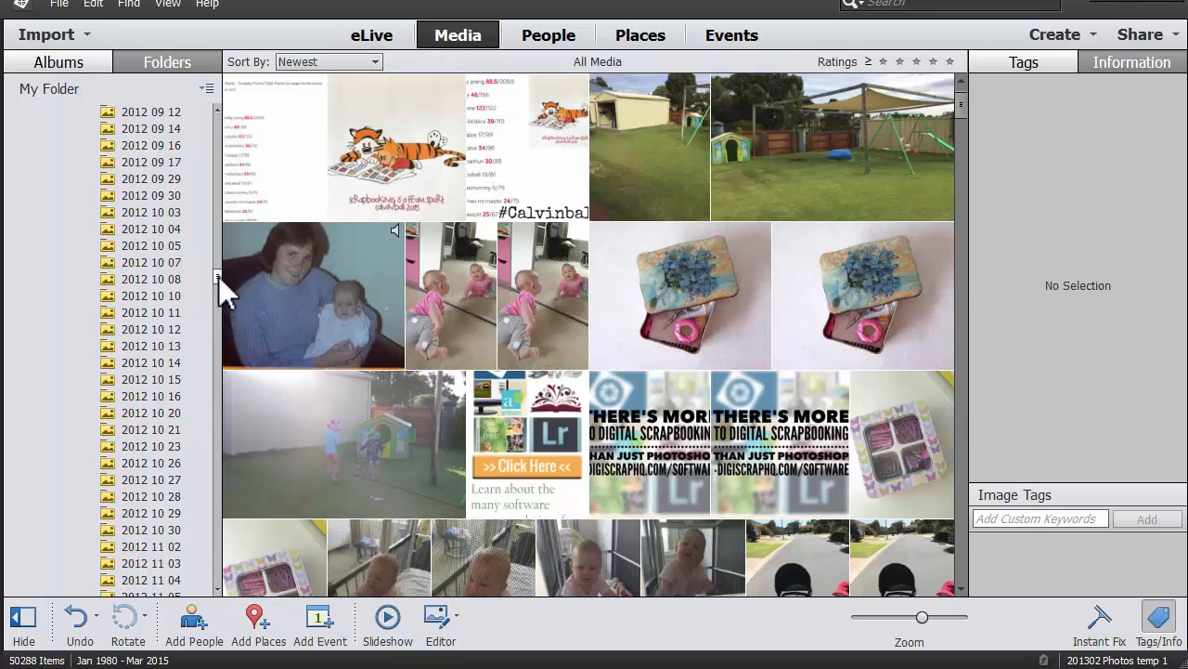
Move the 16-09-2012 video into the 2012 09 16 folder.
left_click_drag(217, 278, 215, 118)
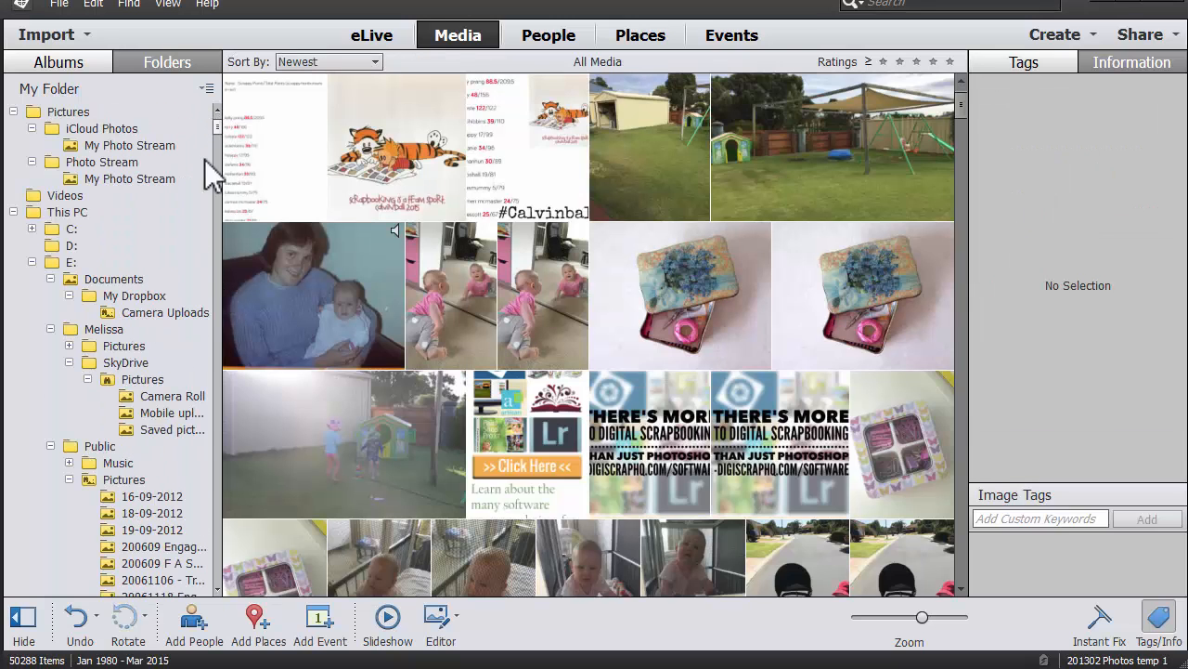
left_click(190, 498)
left_click_drag(217, 129, 264, 276)
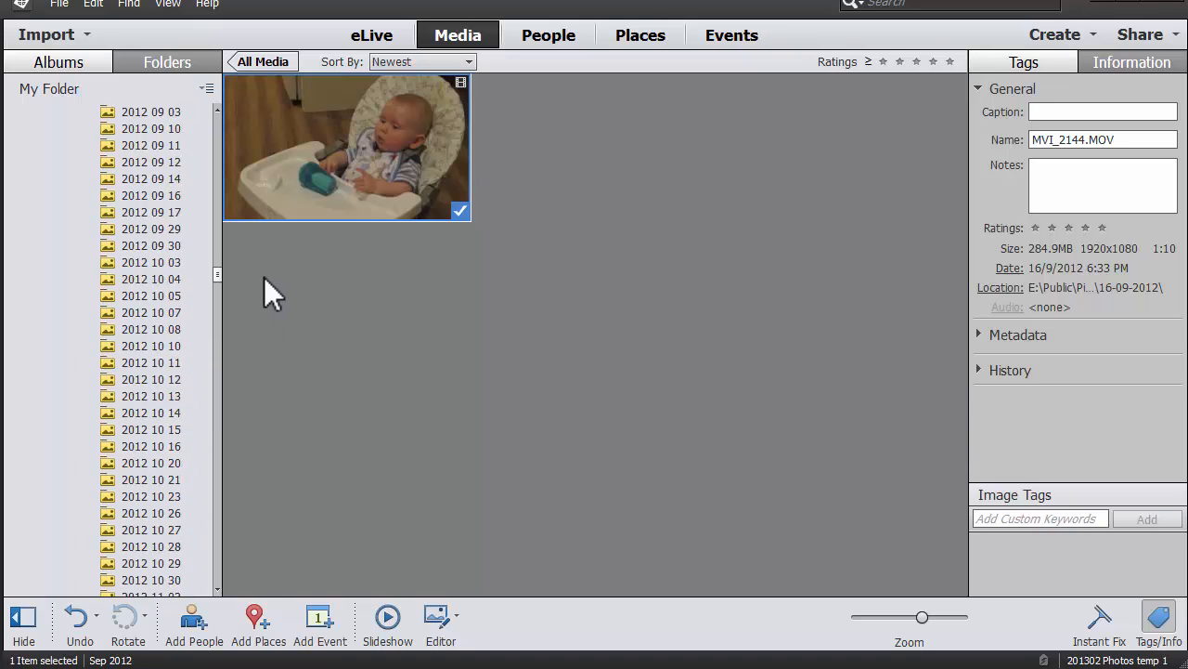
left_click_drag(321, 170, 170, 186)
left_click(174, 212)
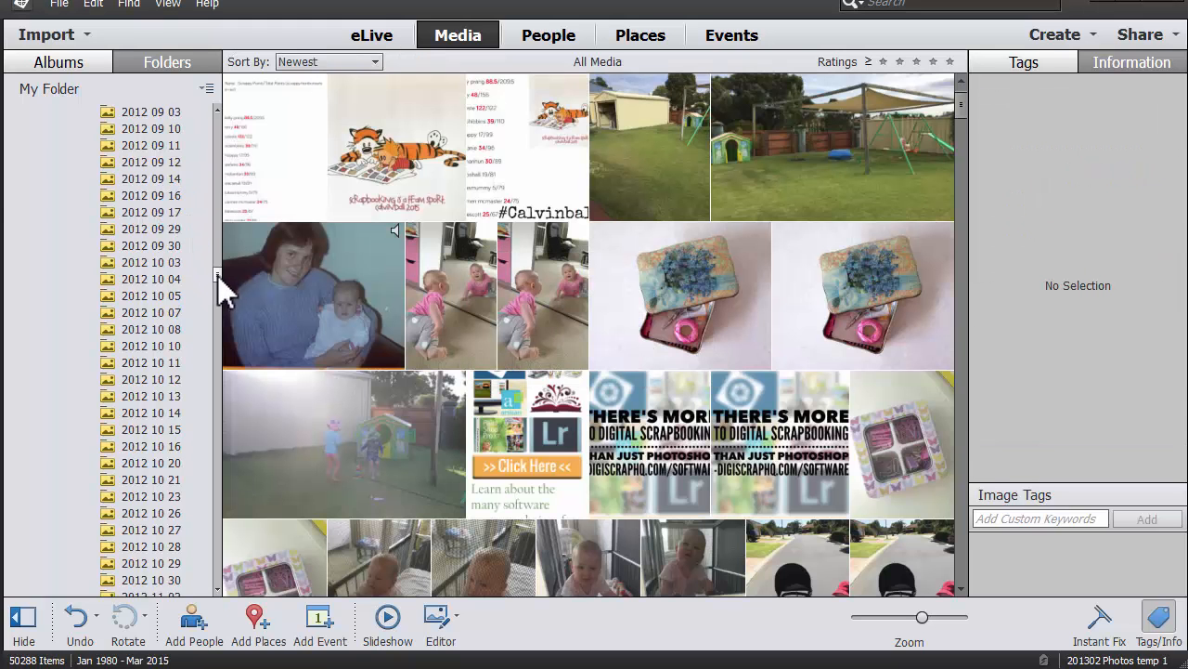
left_click_drag(217, 277, 224, 119)
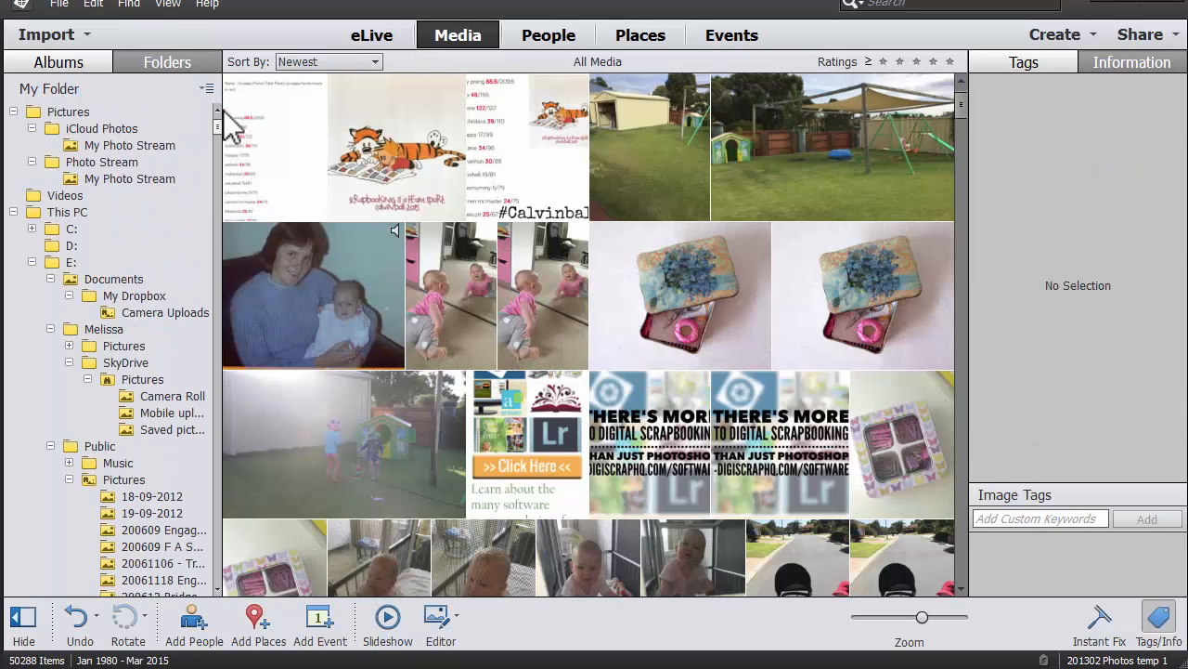
Rename the 19-09-2012 folder to '2012 09 19'.
left_click(160, 512)
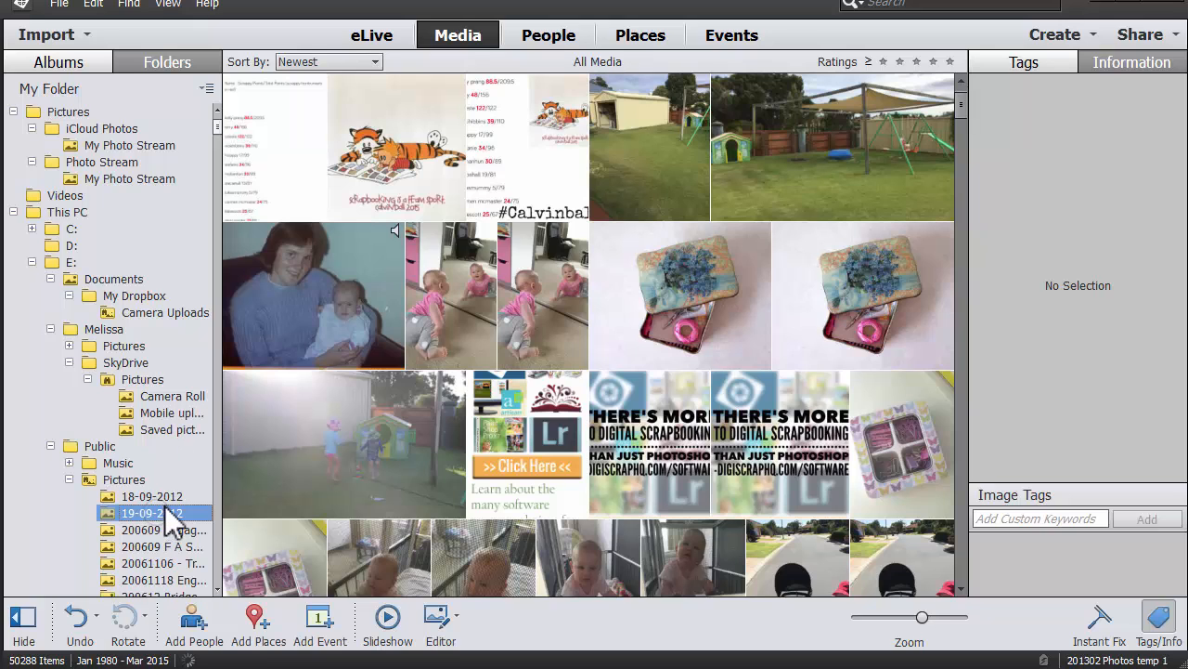
left_click_drag(531, 278, 301, 171)
left_click_drag(218, 137, 233, 274)
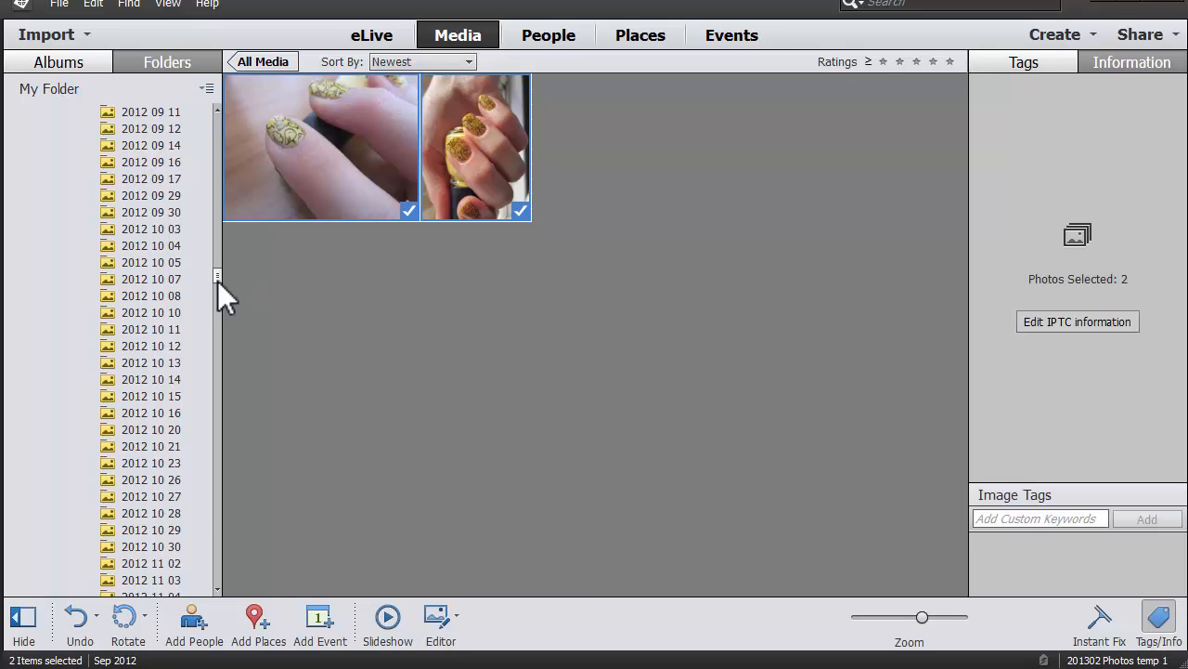
left_click_drag(217, 274, 219, 98)
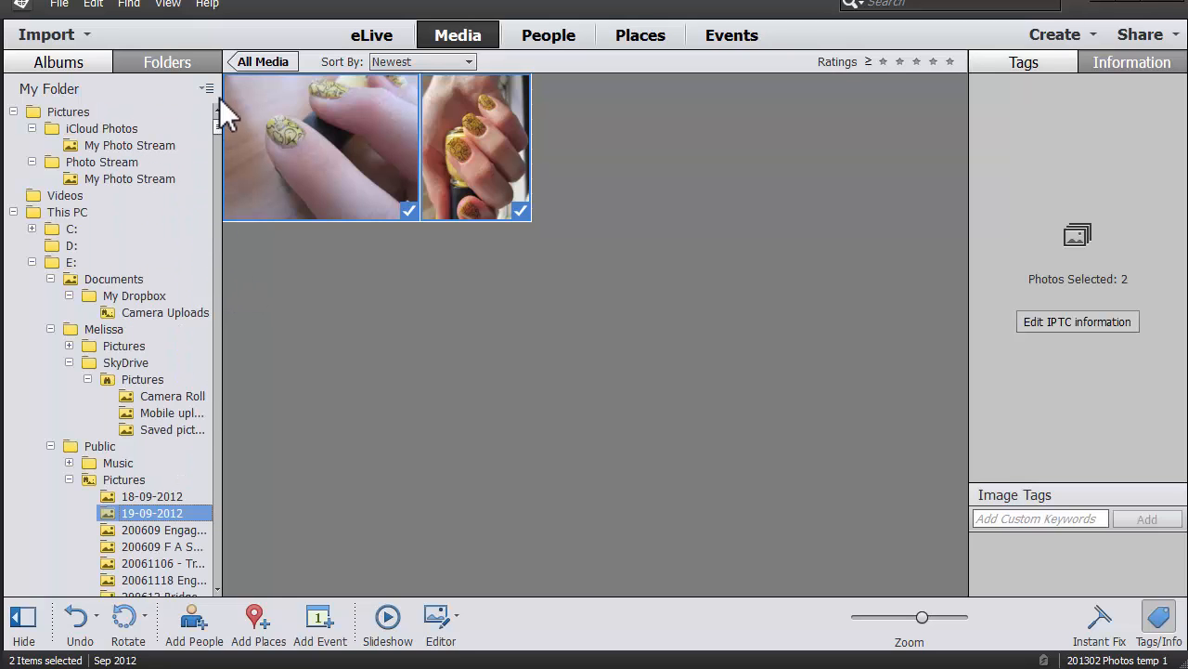
right_click(147, 516)
left_click(181, 608)
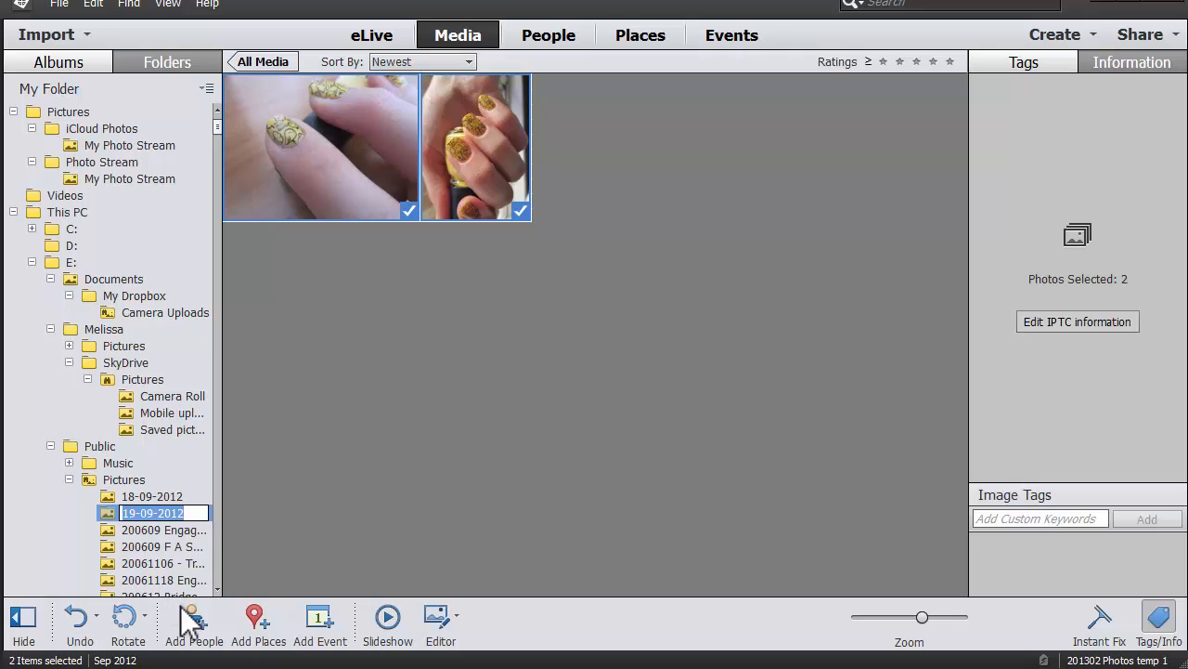
type("2012 09 19")
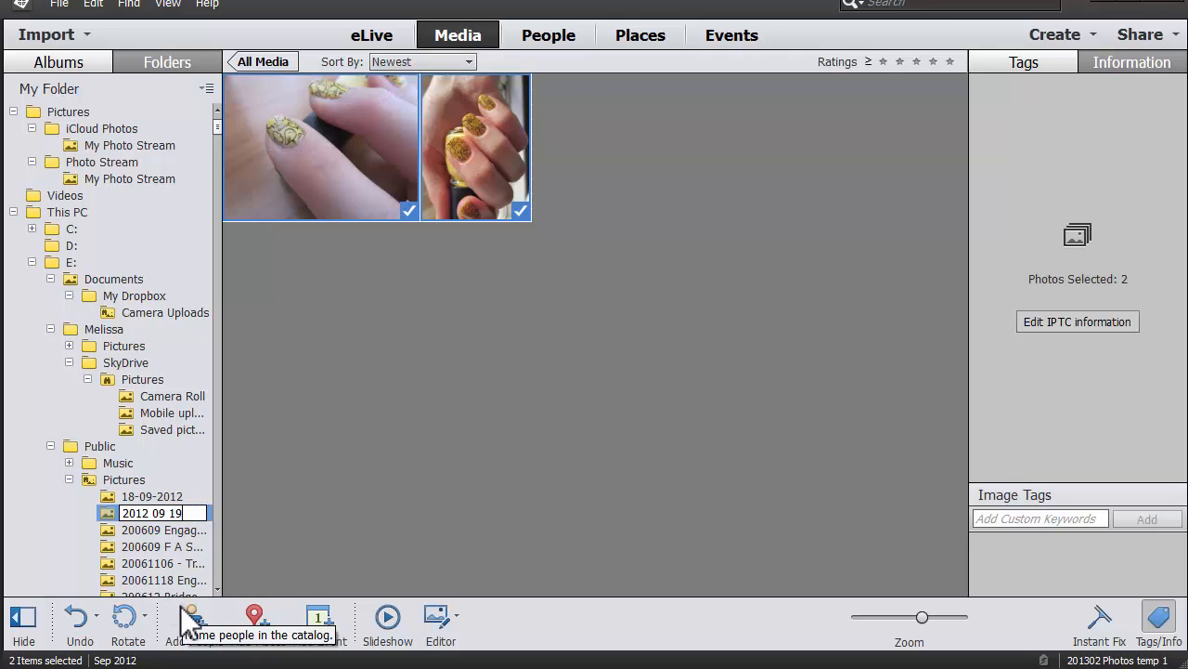
key("Return")
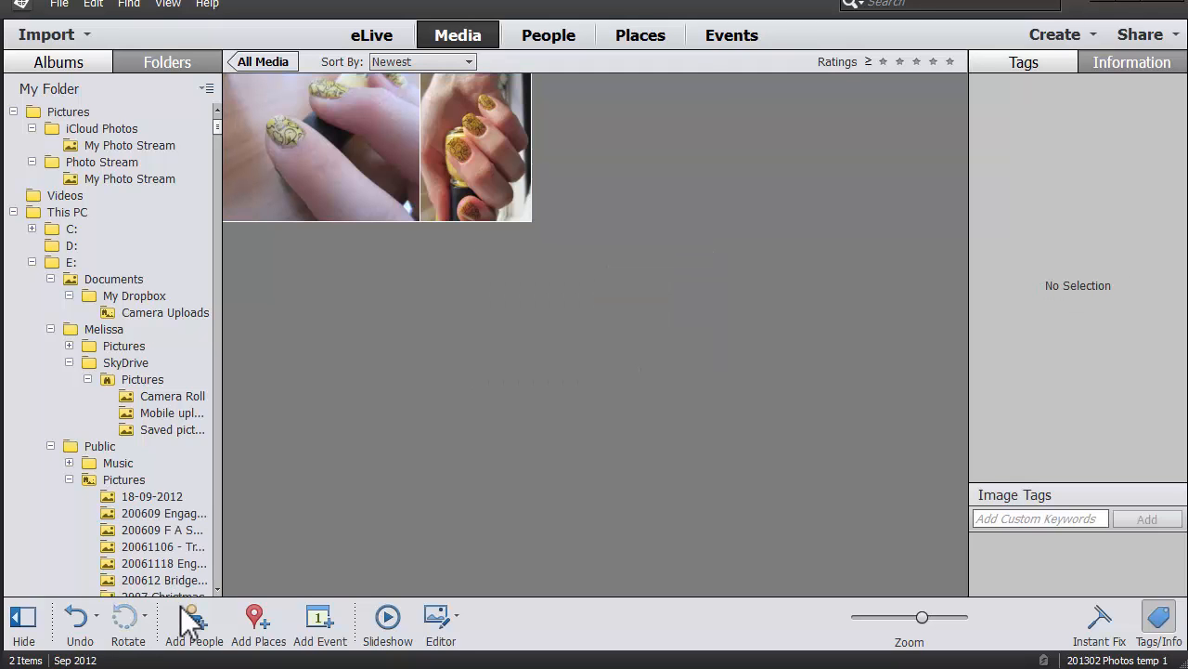
Rename the 18-09-2012 folder to '2012 09 18', cancelling an accidental delete.
left_click(178, 506)
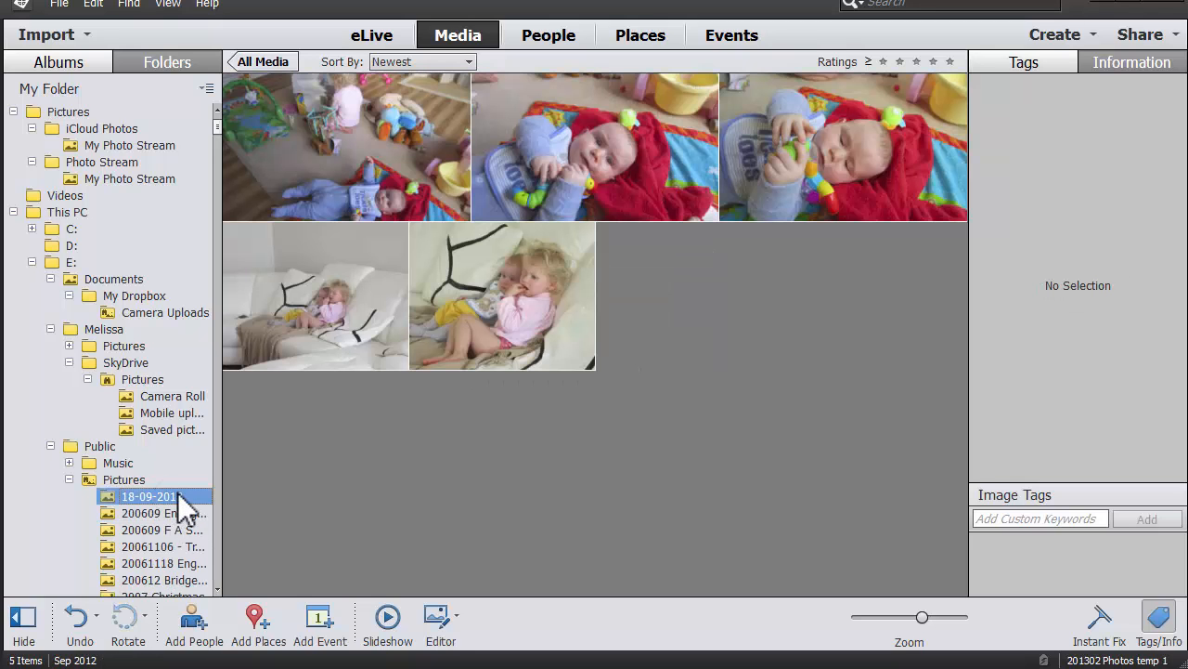
right_click(175, 499)
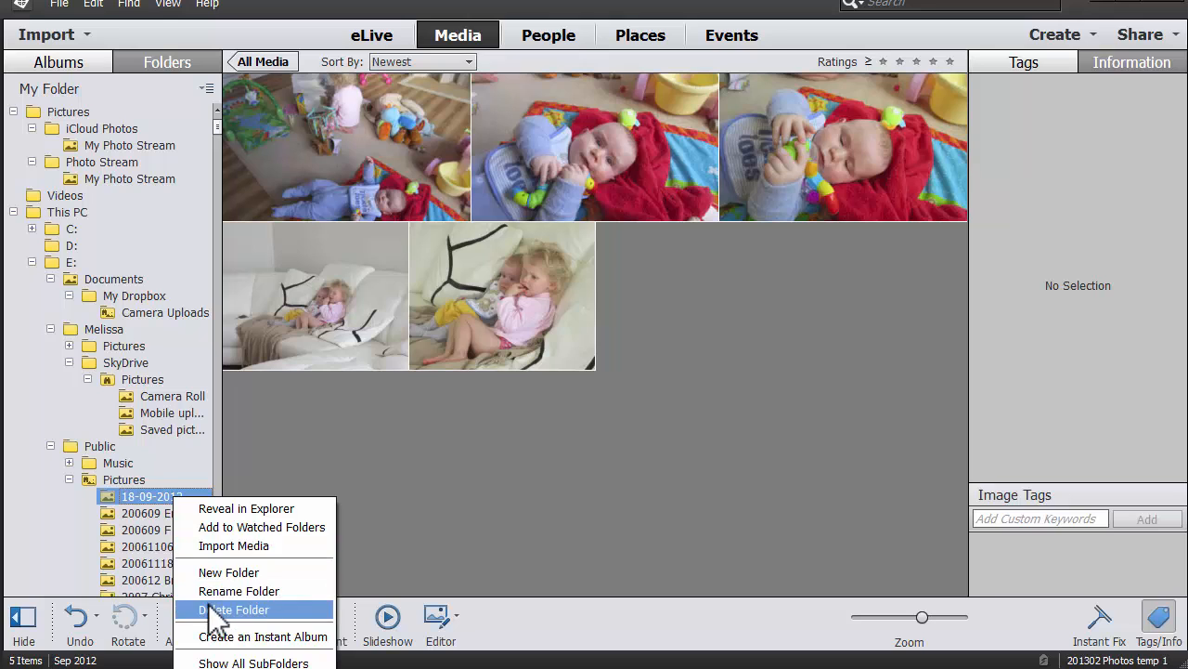
left_click(209, 610)
left_click(716, 321)
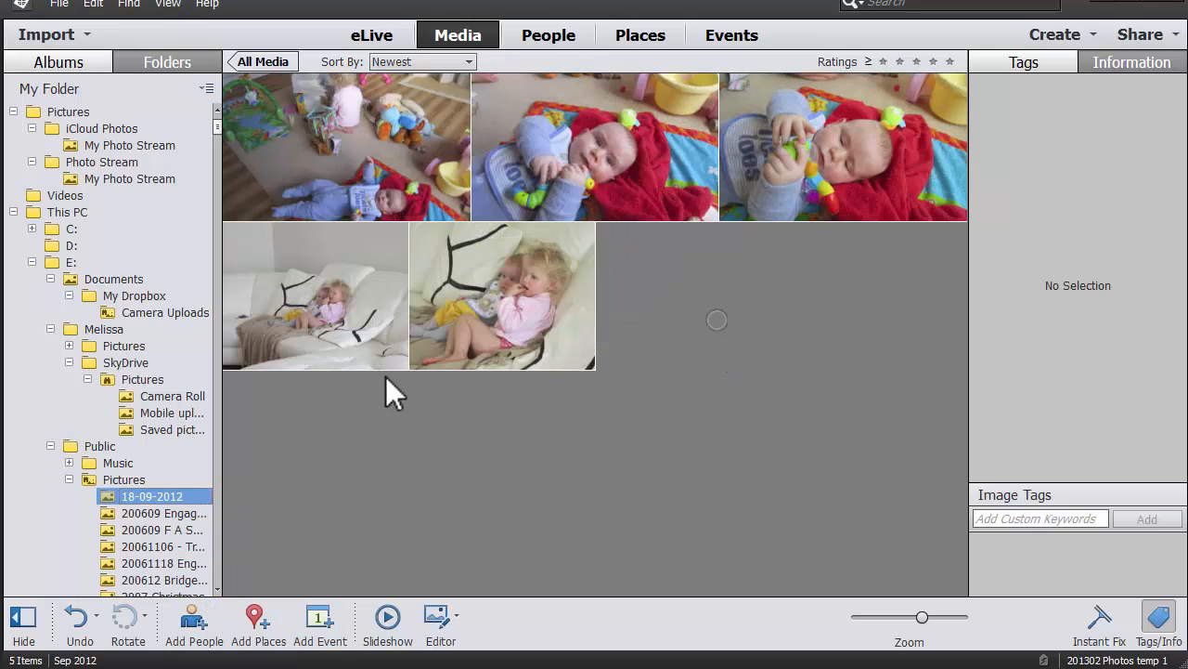
right_click(165, 501)
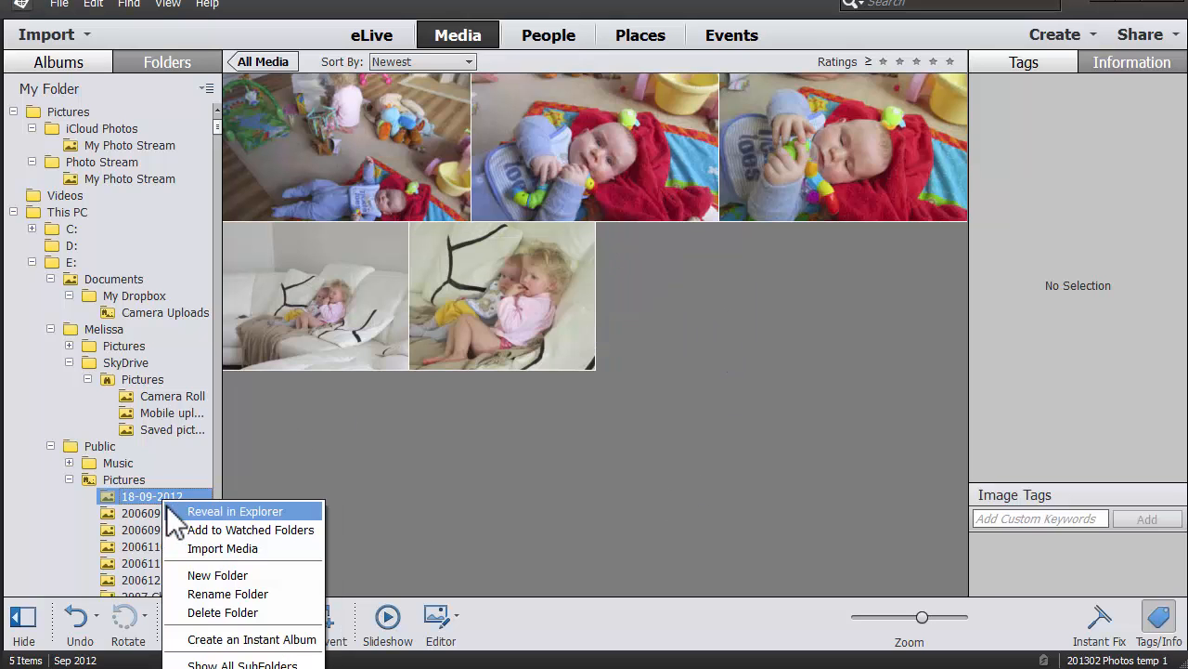
left_click(204, 594)
type("2012")
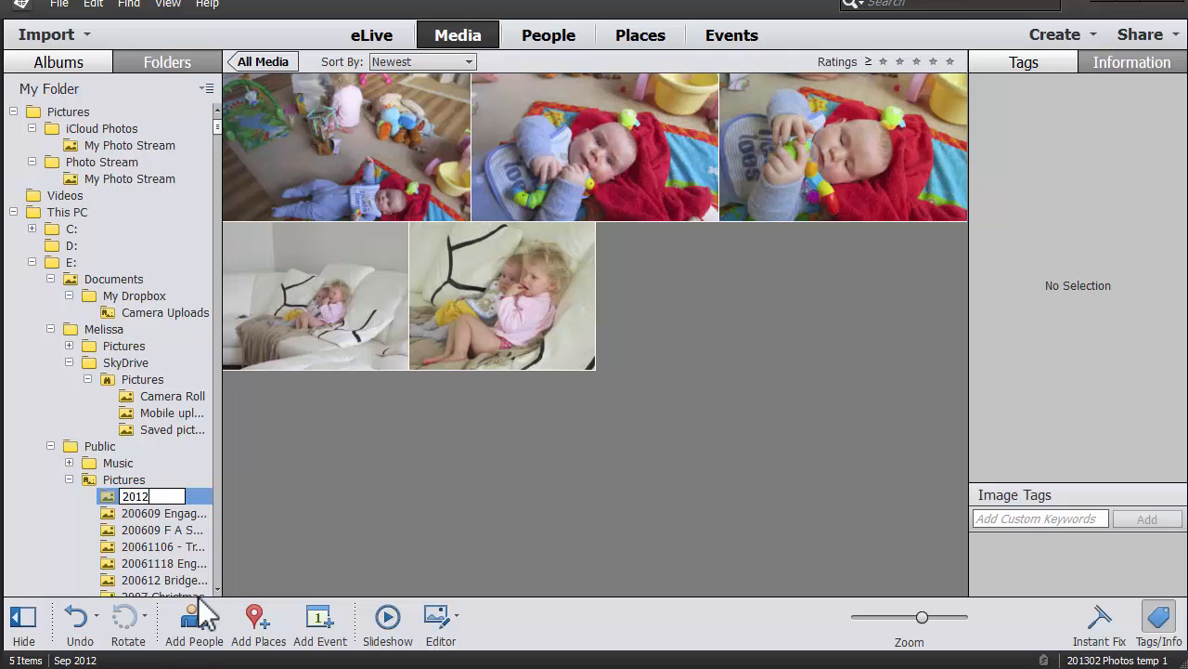
type(" 09 18")
key("Return")
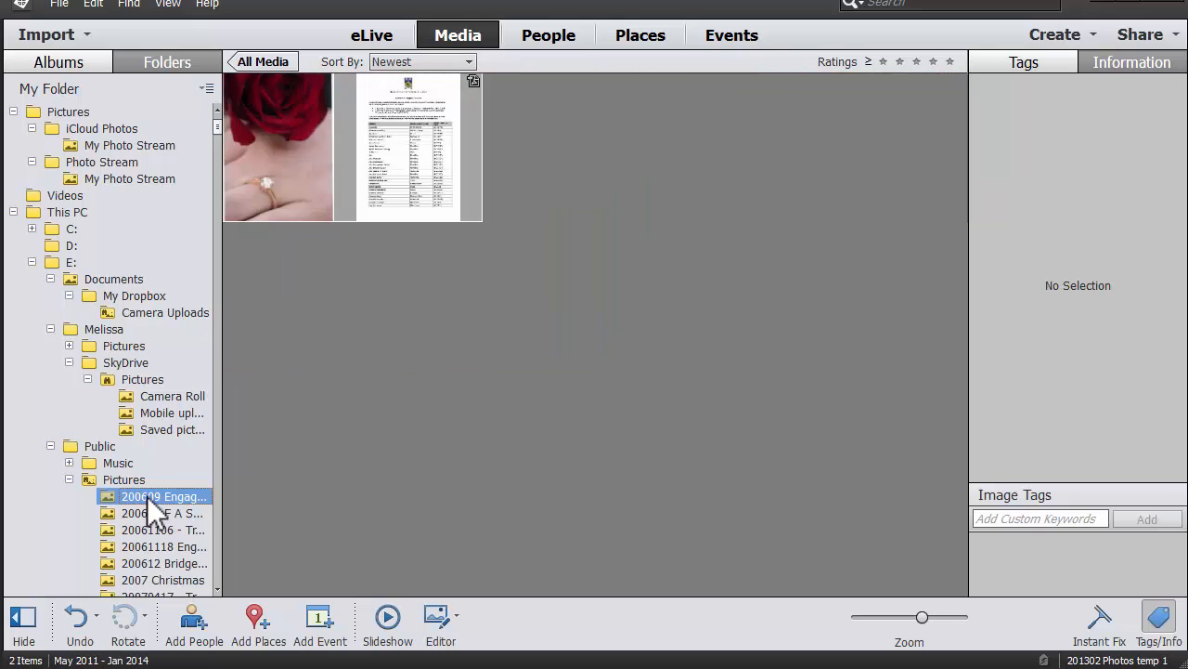
Rename 200609 engagement and 200609 F A S to '2006 09 engagement' and '2006 09 F A S'.
right_click(148, 499)
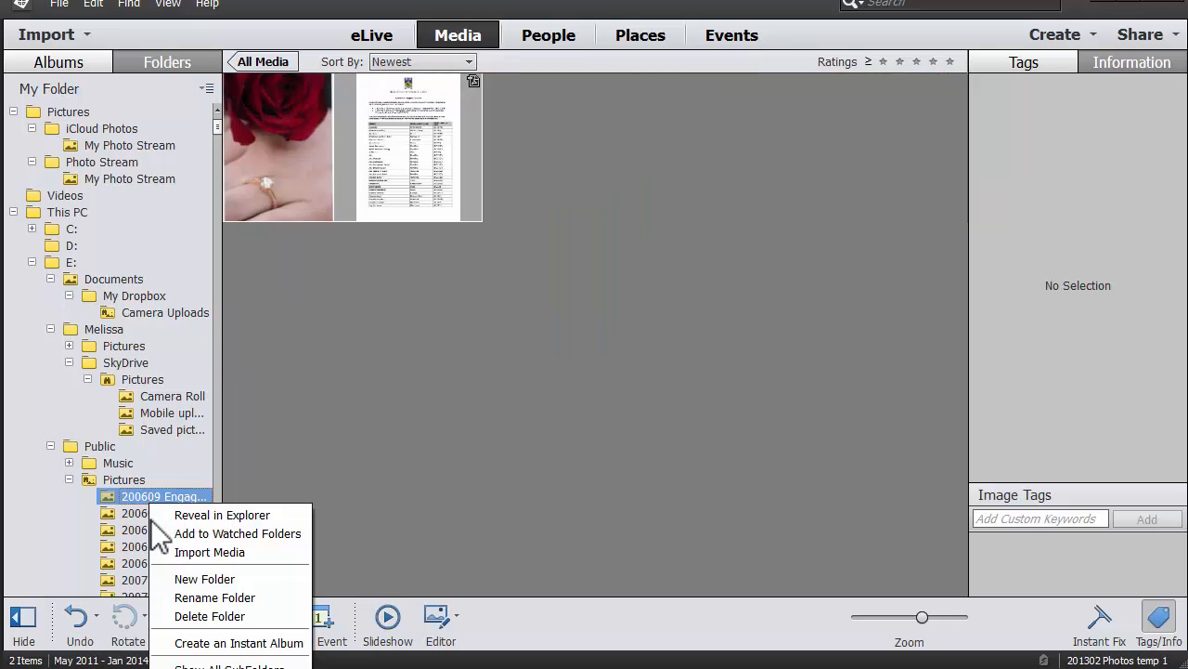
left_click(169, 599)
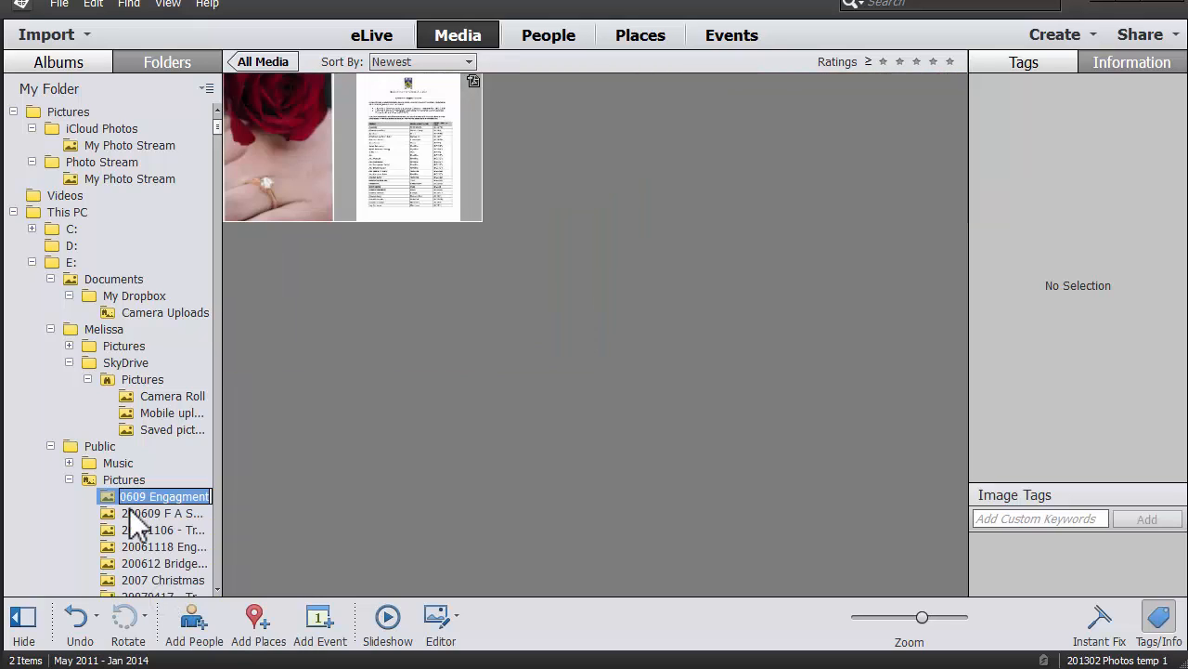
left_click(136, 499)
key("Return")
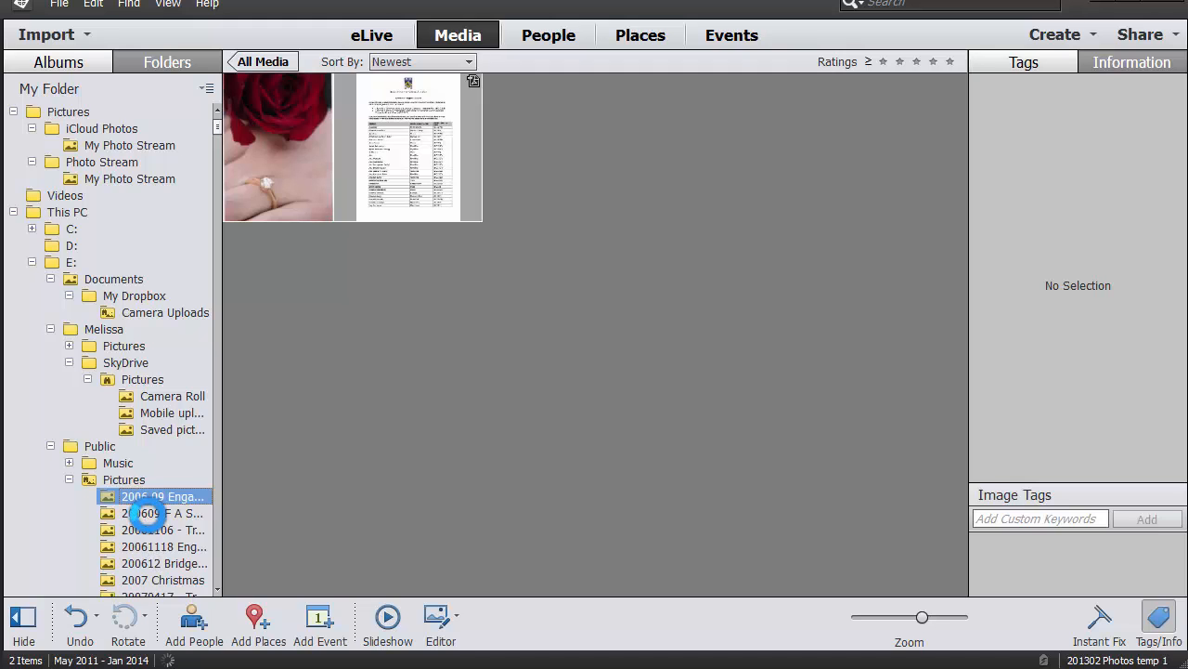
left_click(150, 514)
right_click(148, 517)
left_click(177, 612)
left_click(136, 513)
left_click(153, 531)
Rename the 20061106 trip folder to '2006 11 06 trip'.
left_click(153, 496)
left_click(154, 514)
left_click(158, 530)
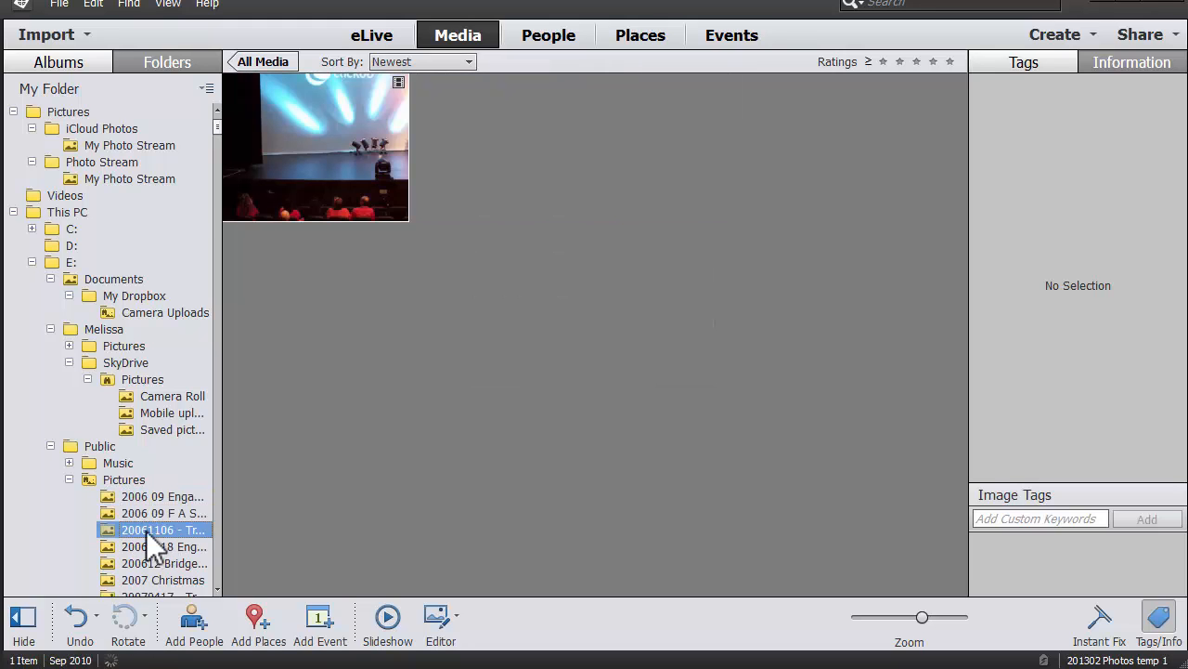
right_click(145, 530)
left_click(176, 626)
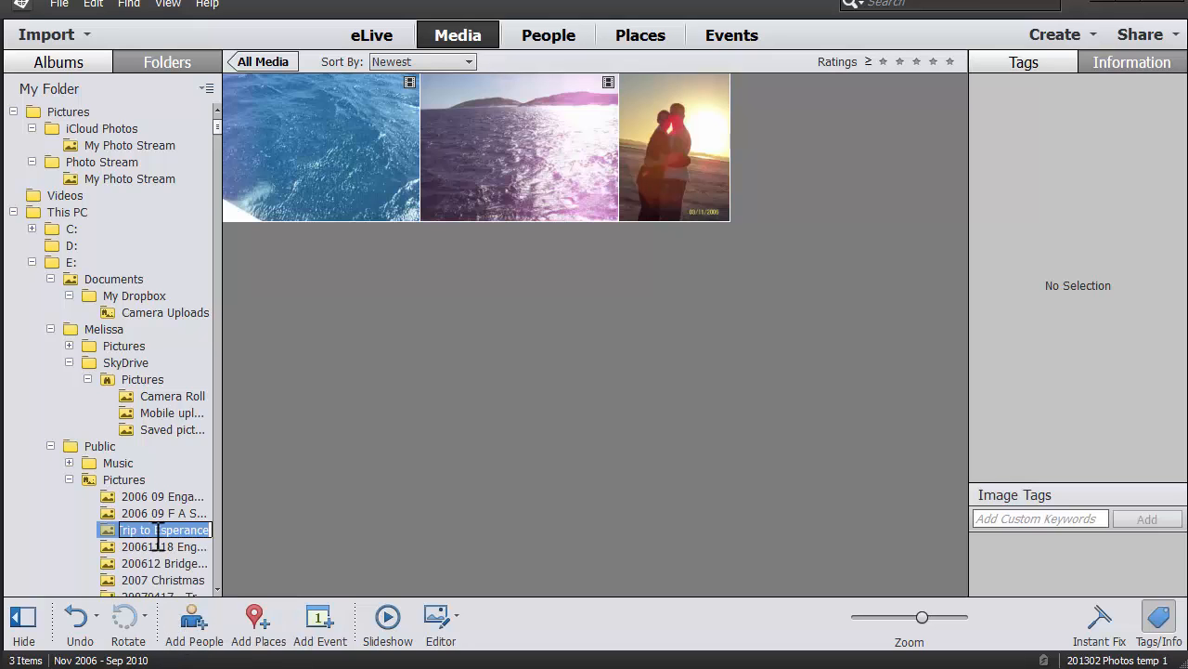
key("Home")
left_click(151, 531)
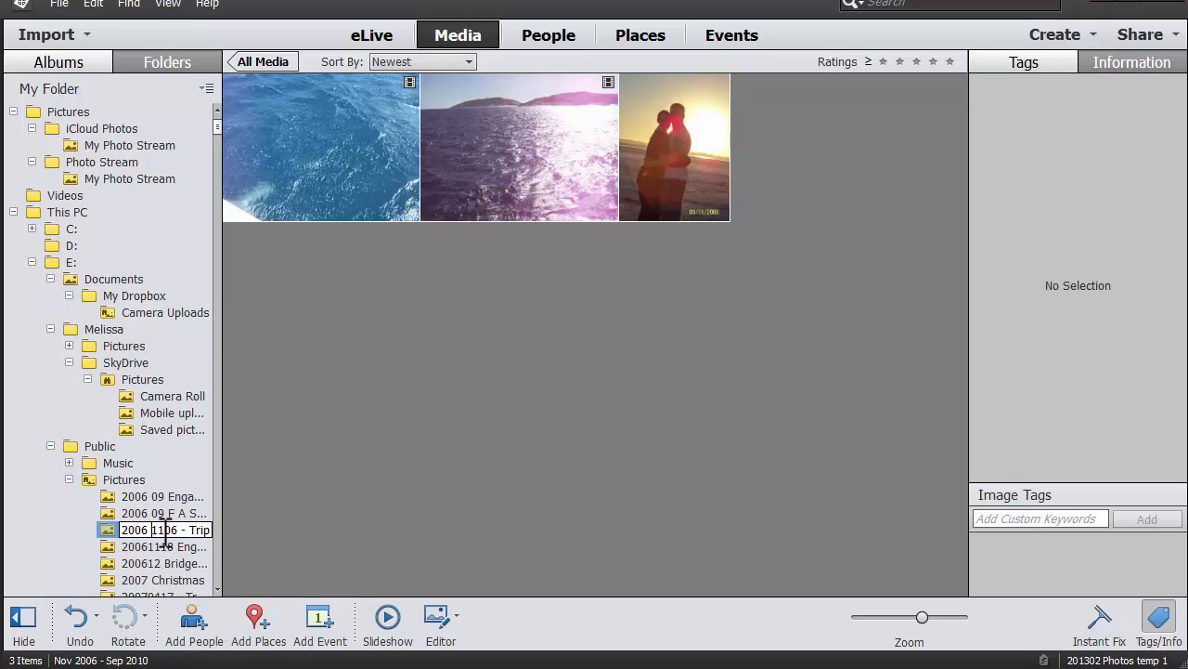
left_click(164, 554)
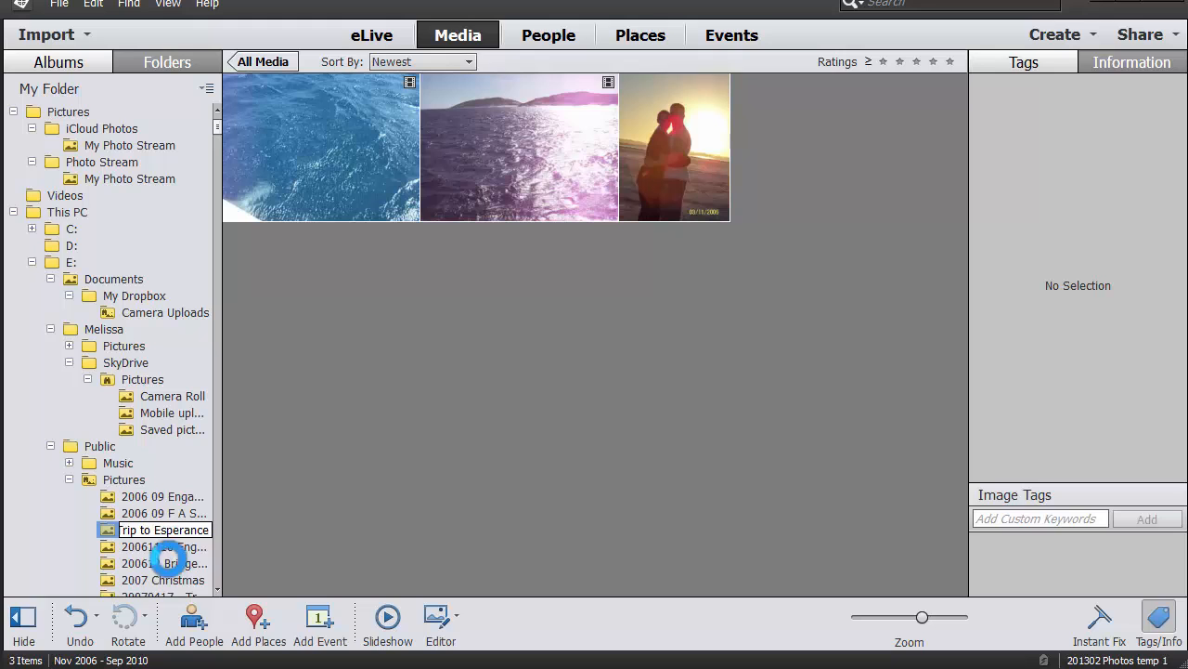
Rename the 20061118 folder to '2006 11 18 Engagement Party'.
left_click(151, 548)
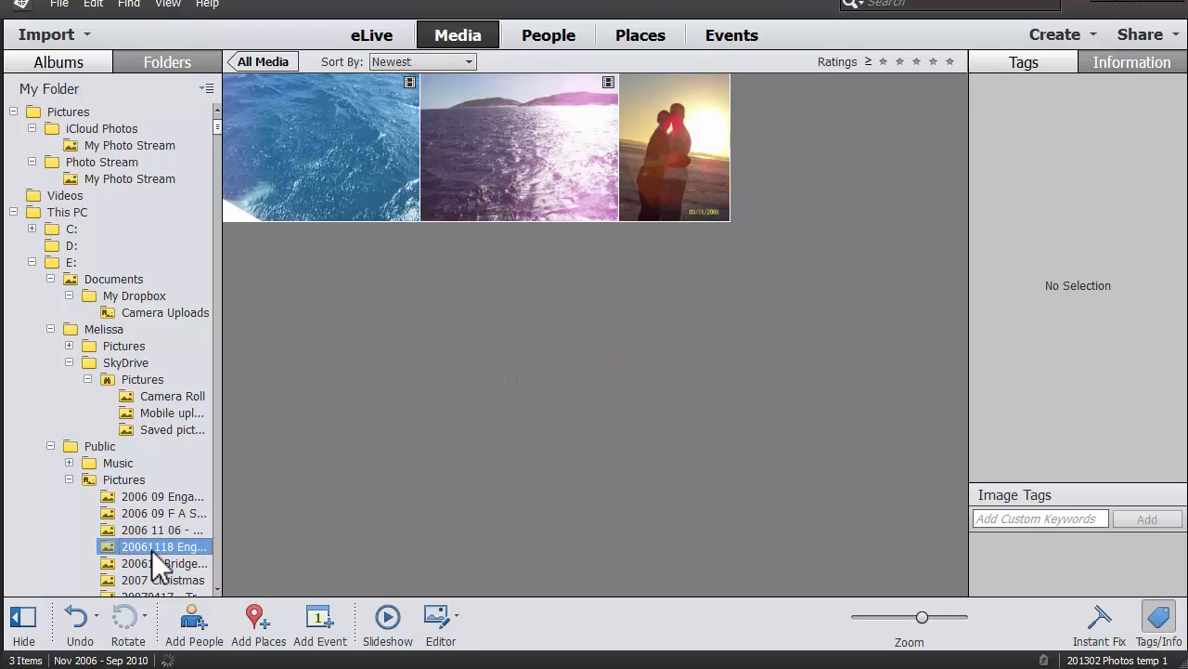
right_click(153, 545)
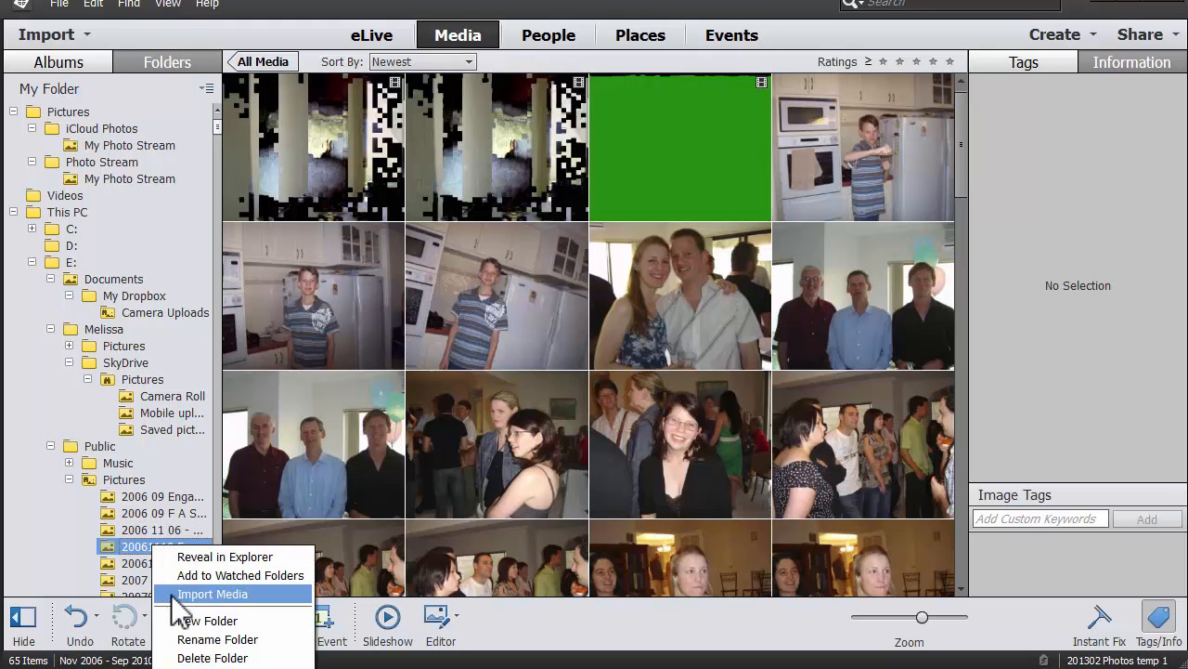
left_click(182, 641)
left_click(151, 552)
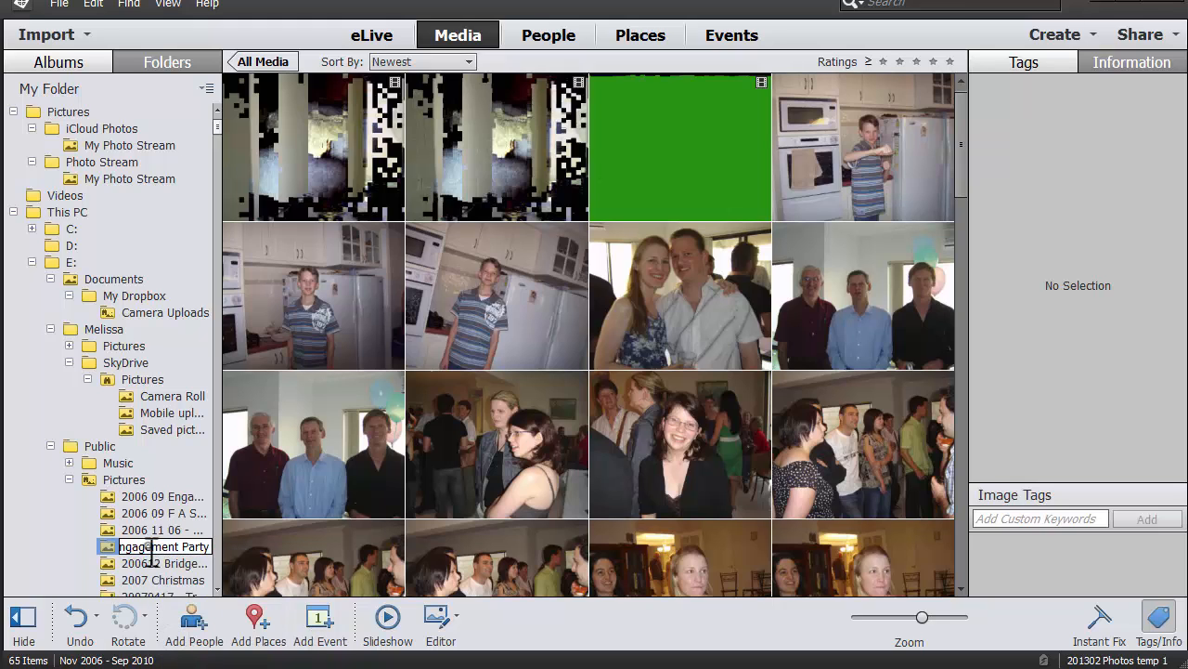
key("Home")
left_click(166, 547)
key("Return")
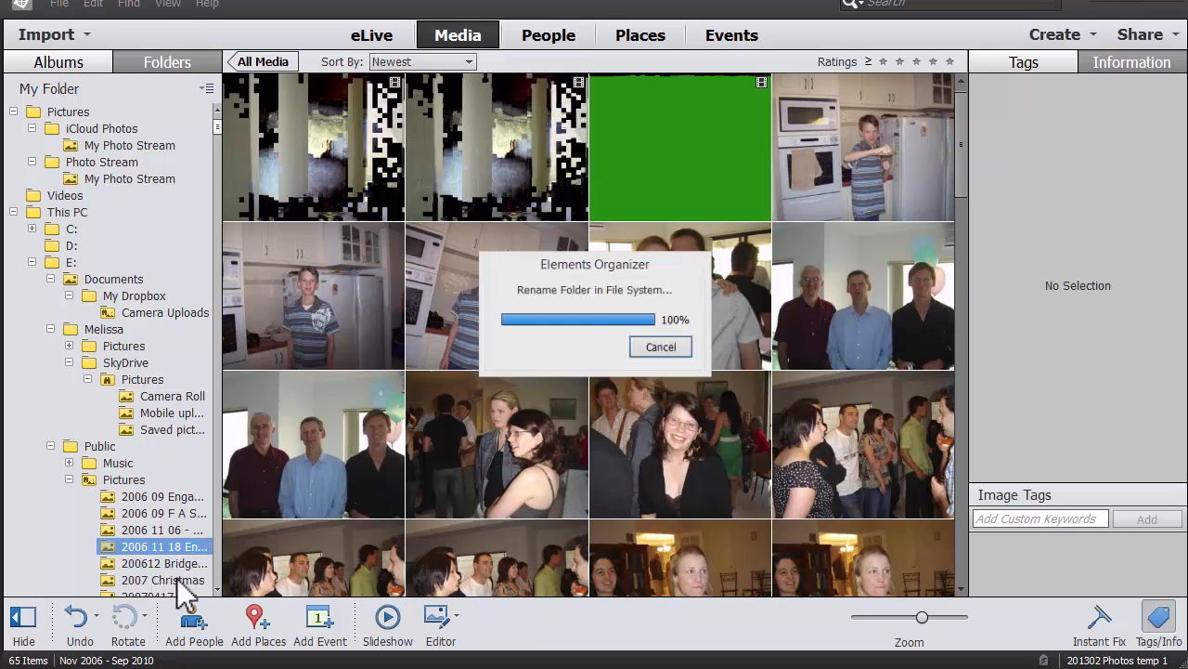
Rename the 200612 Bridgeleigh folder to '2006 12 Bridgeleigh'.
left_click(148, 562)
right_click(150, 560)
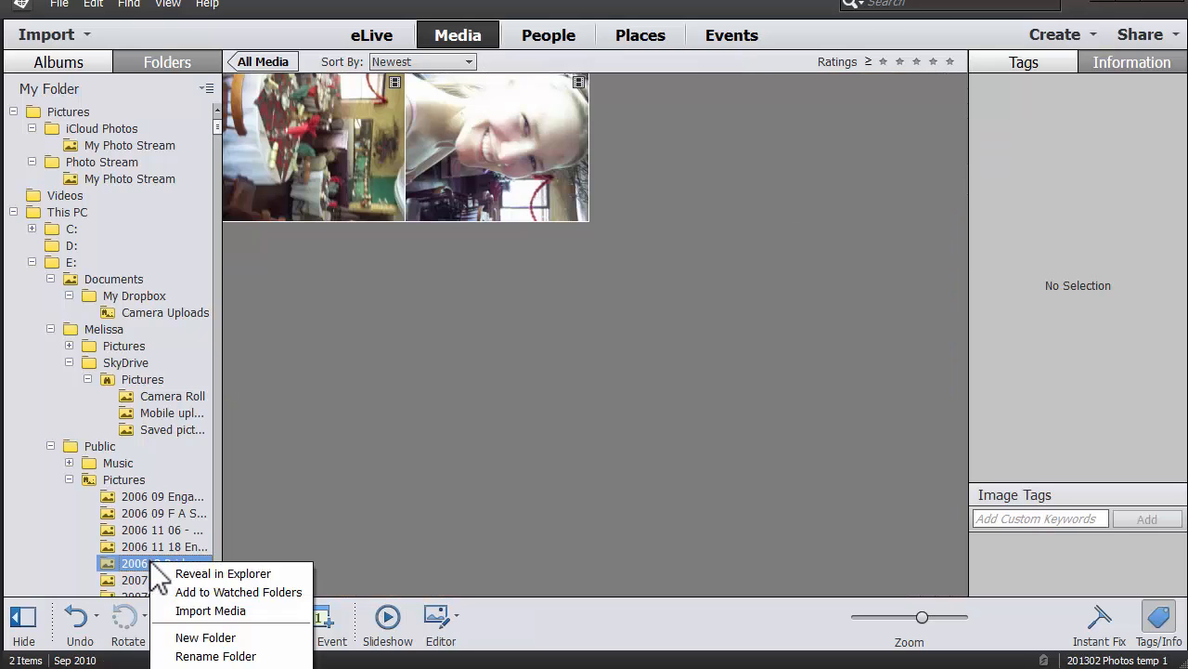
left_click(178, 653)
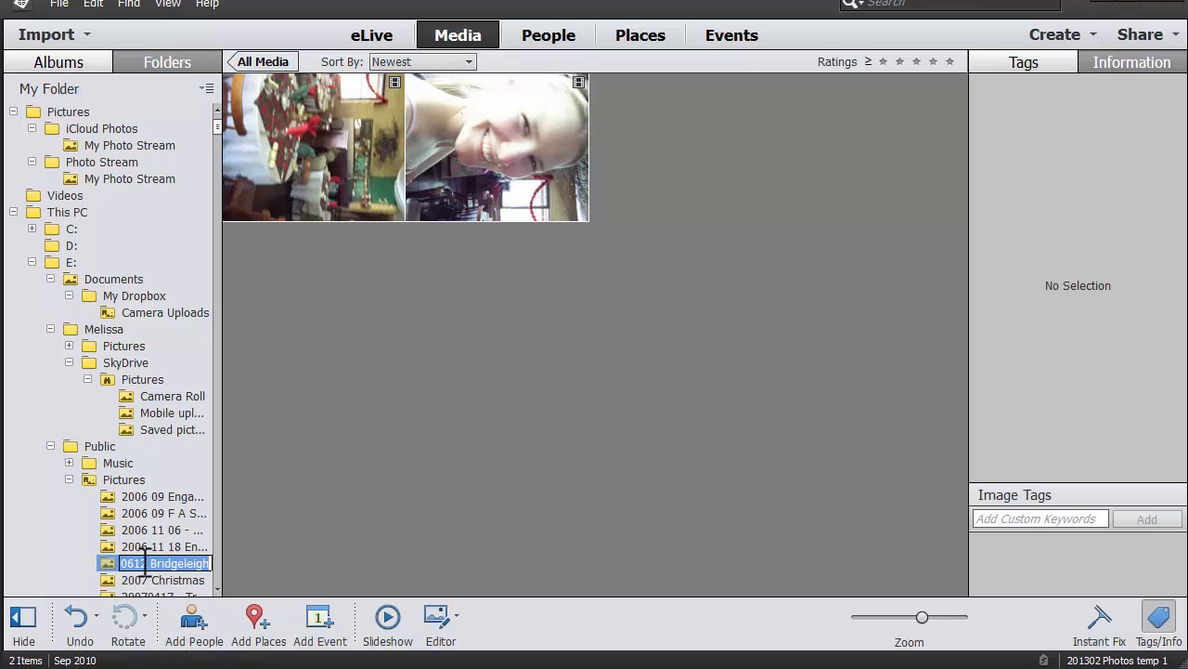
left_click(143, 563)
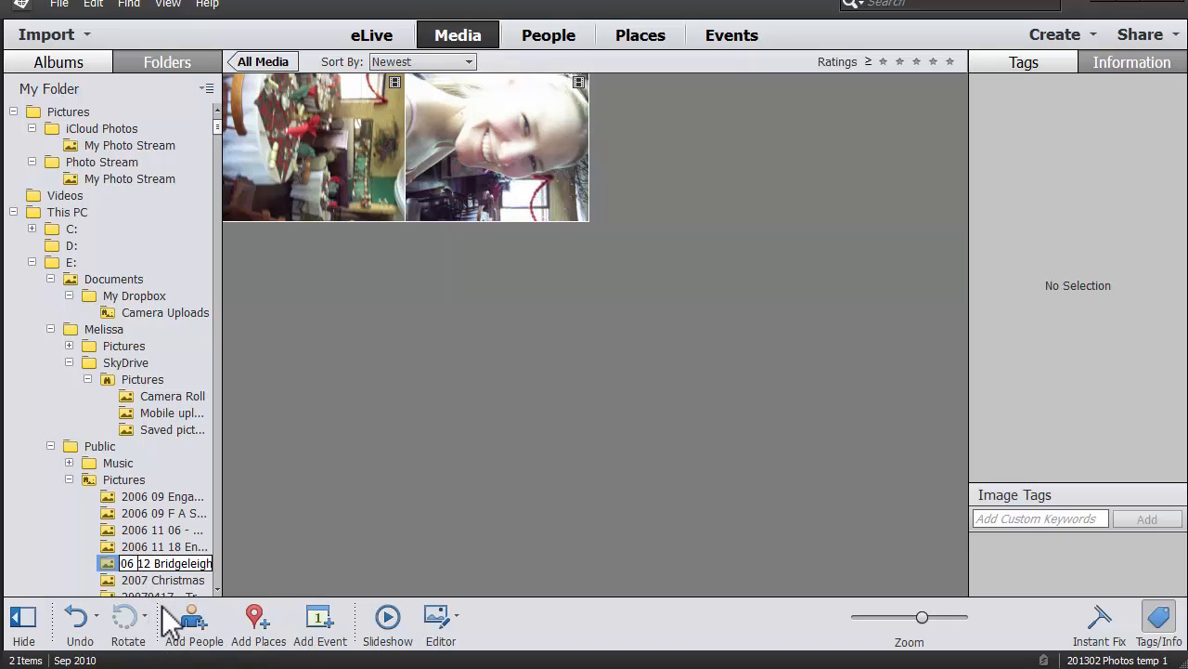
key("Return")
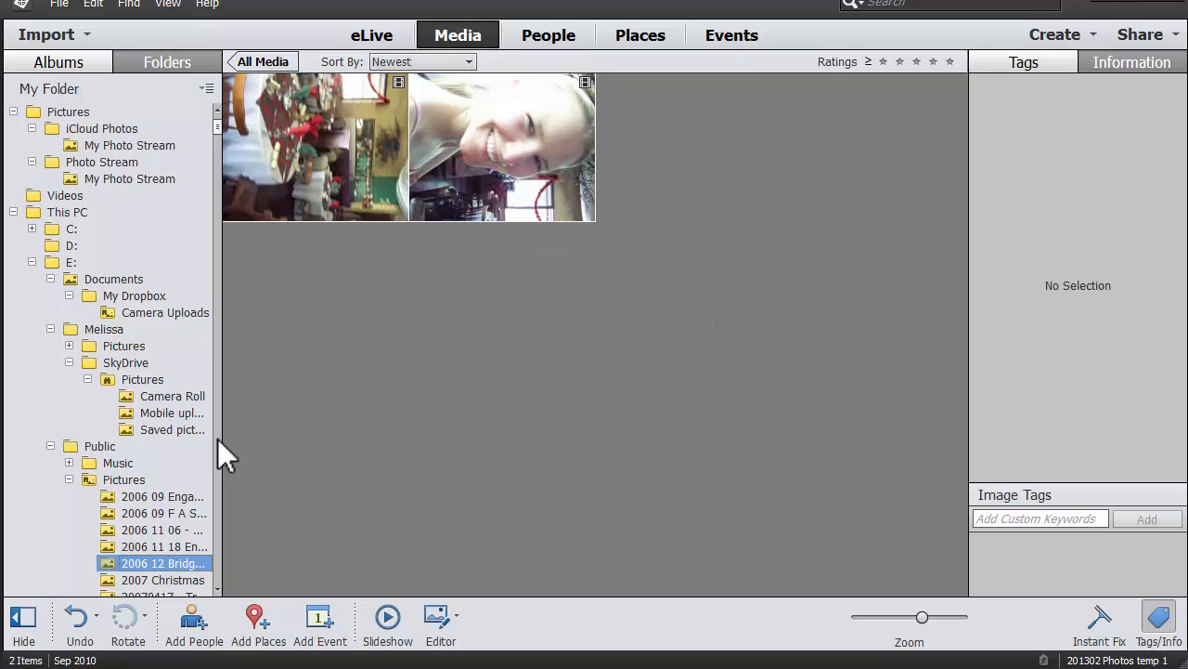
Rename the 200711 Vines folder to '2007 11 Vines'.
scroll(195, 316, "down", 10)
left_click(153, 196)
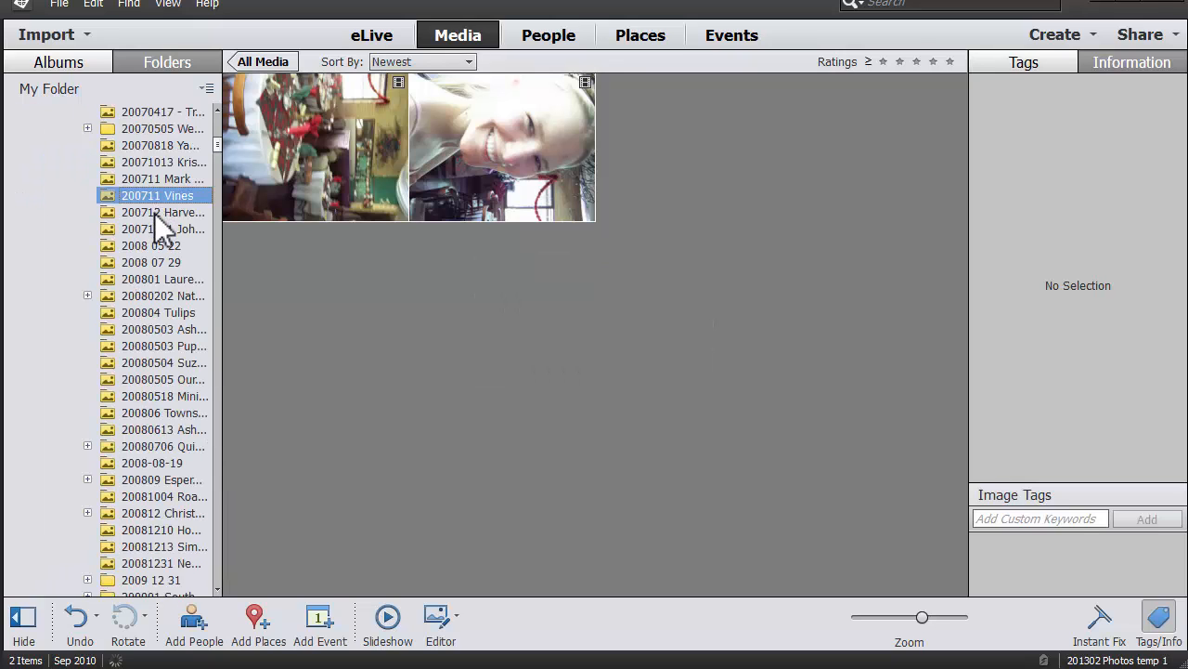
right_click(154, 204)
left_click(190, 303)
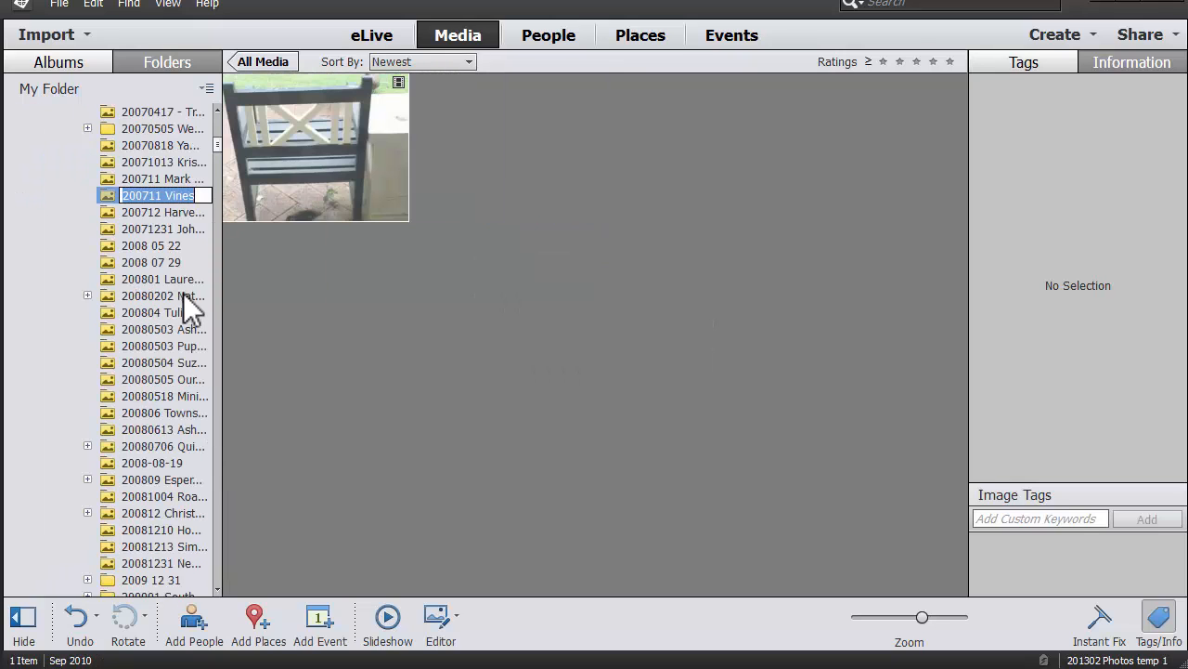
left_click(154, 197)
key("Return")
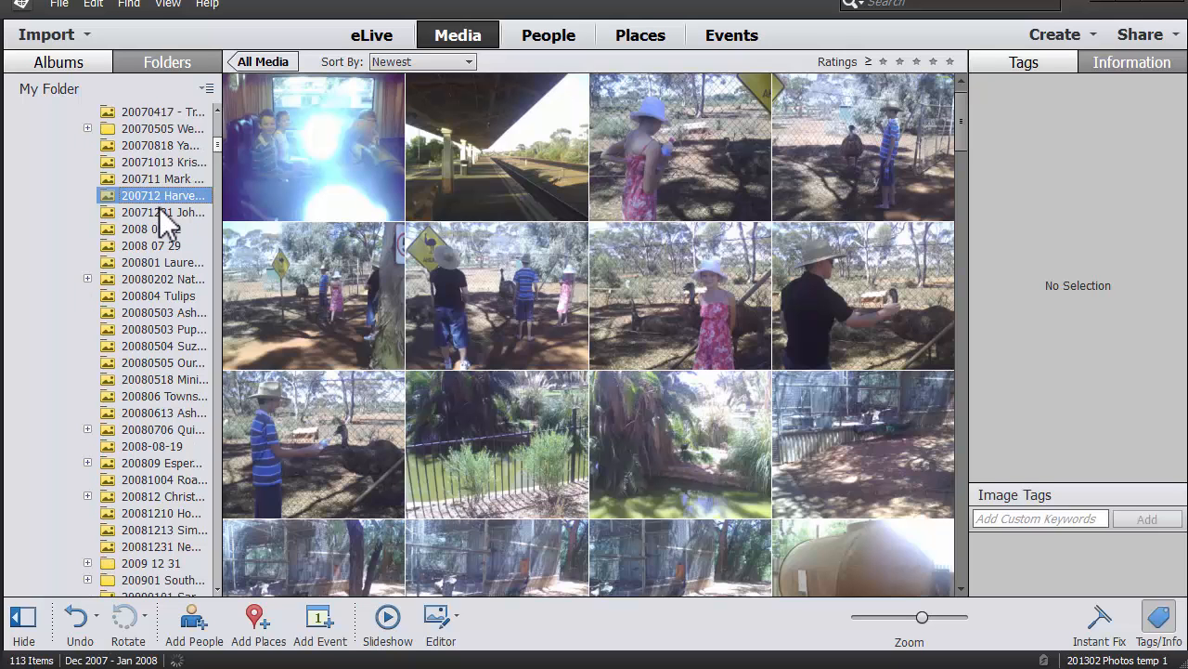
Rename the December 2007 folder with a space after the year.
right_click(159, 201)
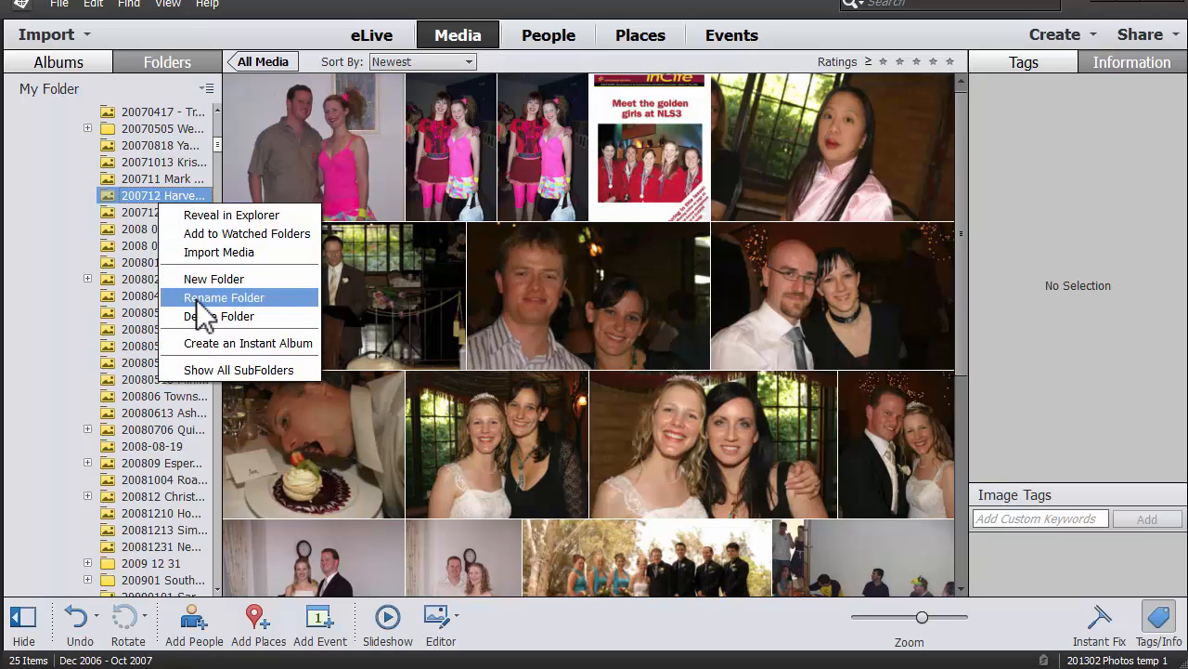
left_click(195, 299)
left_click(146, 195)
key("Return")
Rename the 20071231 folder to the spaced '2007 1231' date.
left_click(154, 190)
right_click(158, 197)
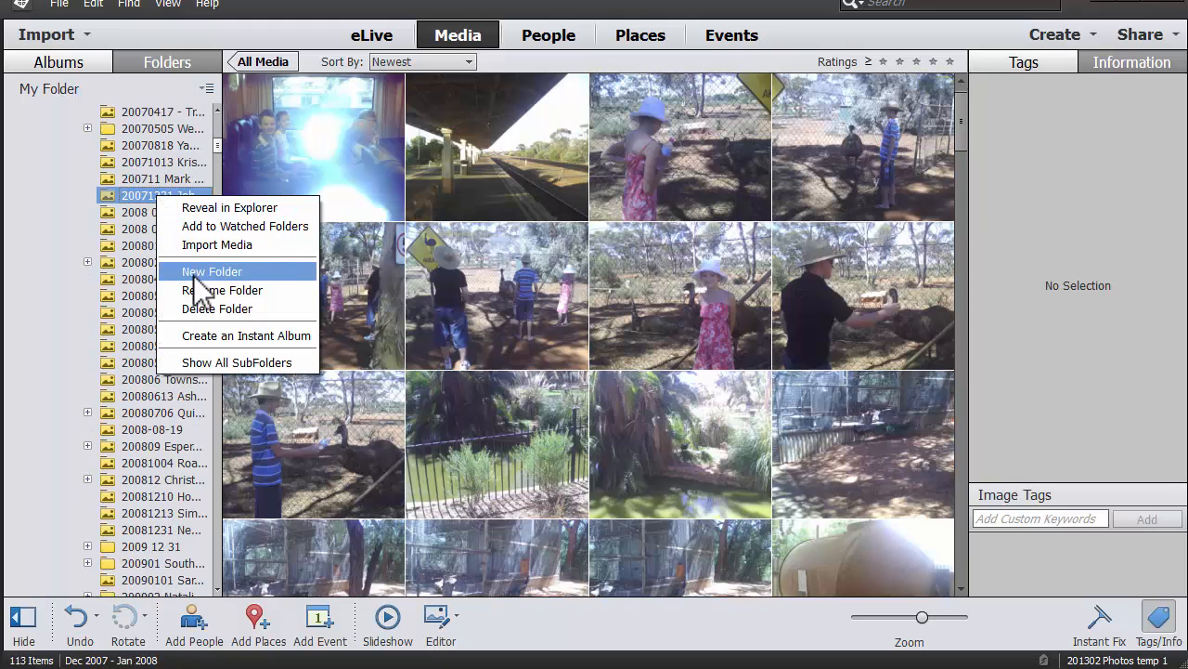
left_click(222, 290)
left_click(148, 195)
key("Home")
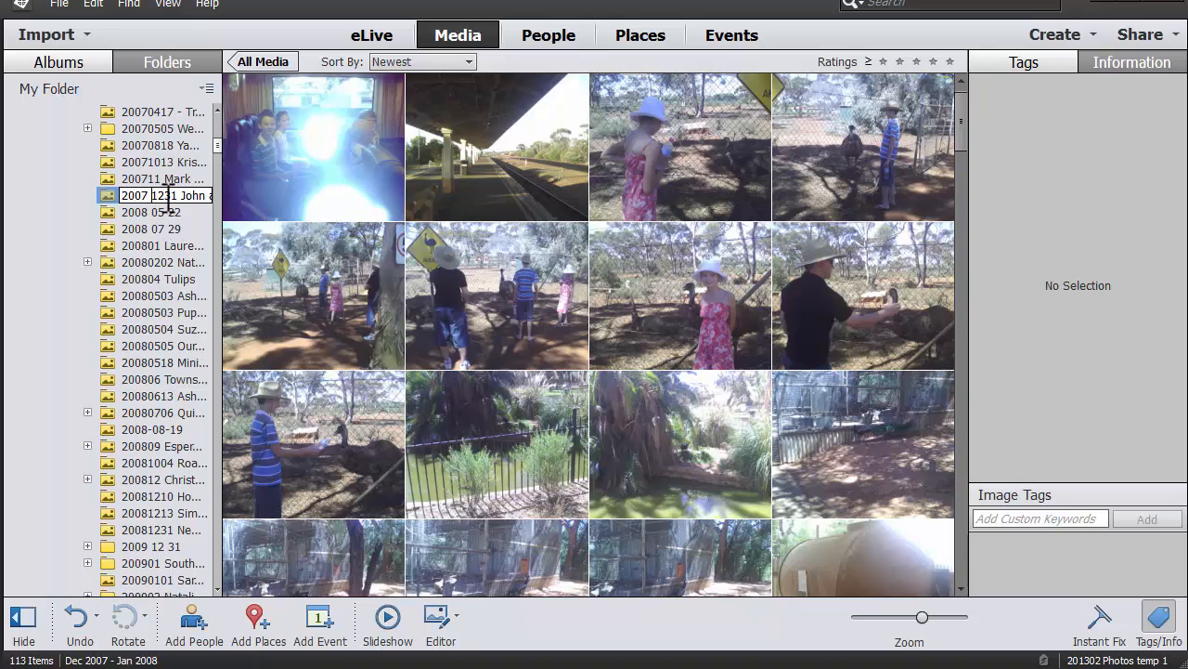
key("Return")
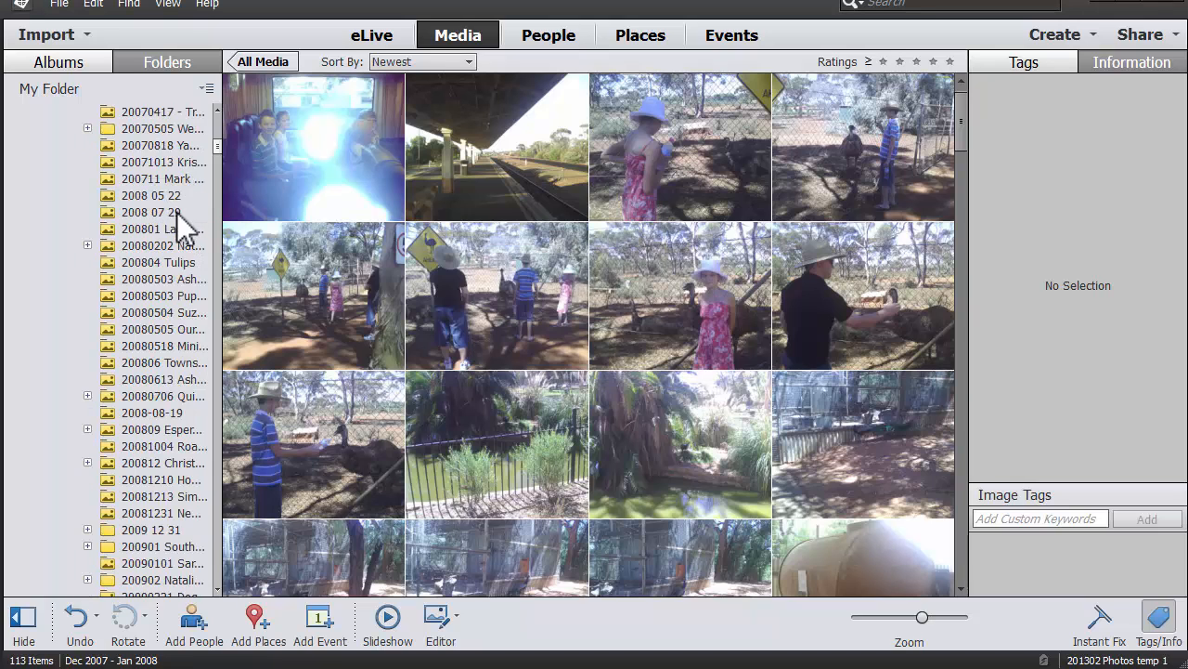
Rename the November 2007 folder with a space after 2007.
right_click(157, 179)
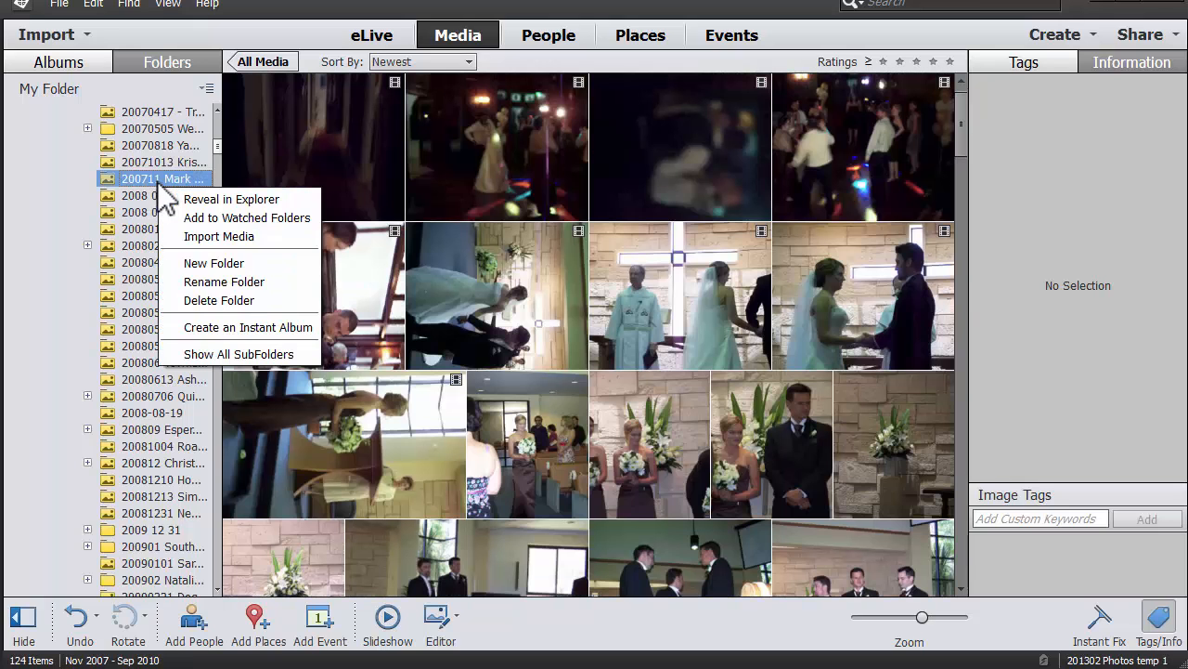
left_click(199, 281)
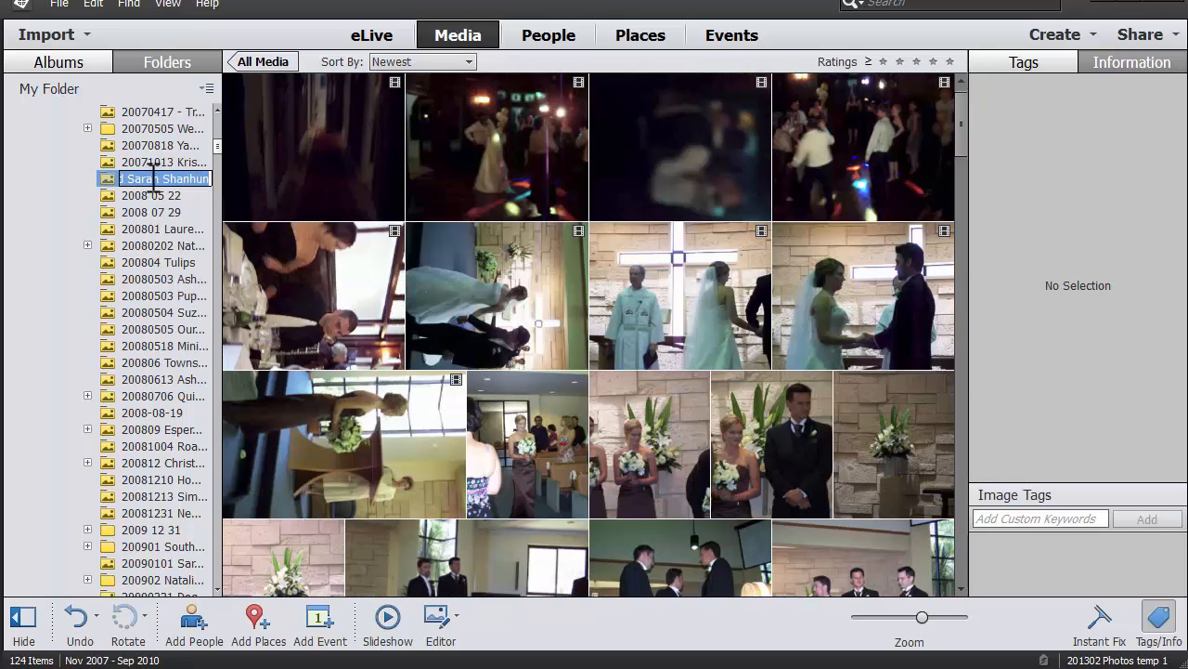
left_click(151, 180)
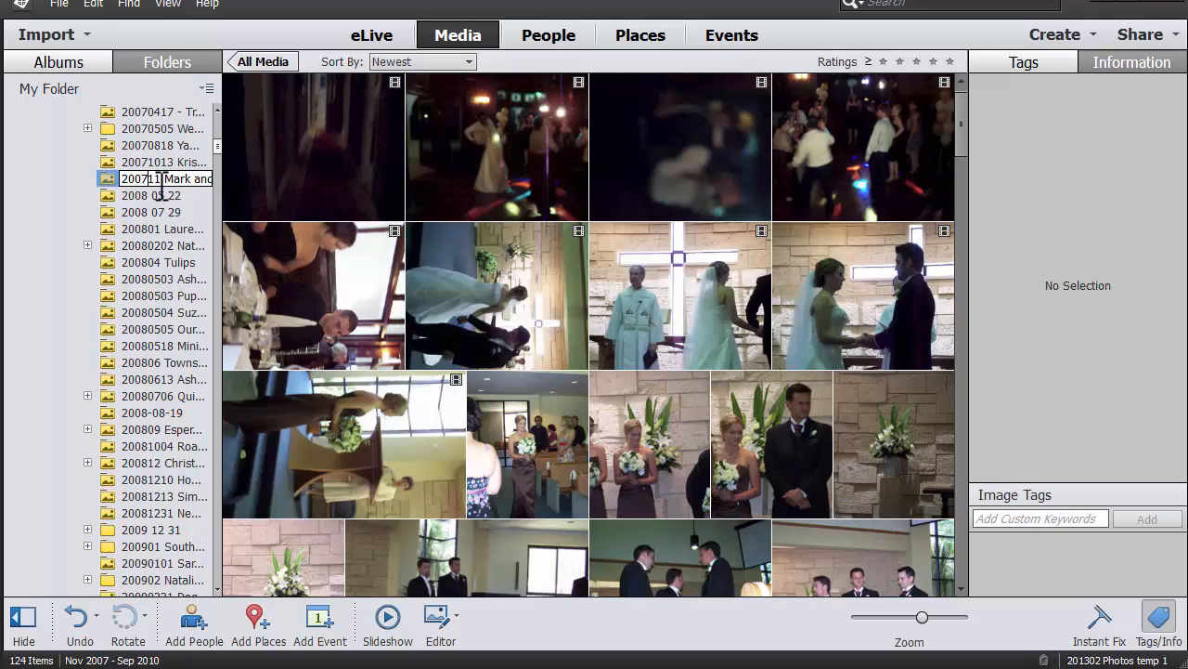
key("End")
key("Return")
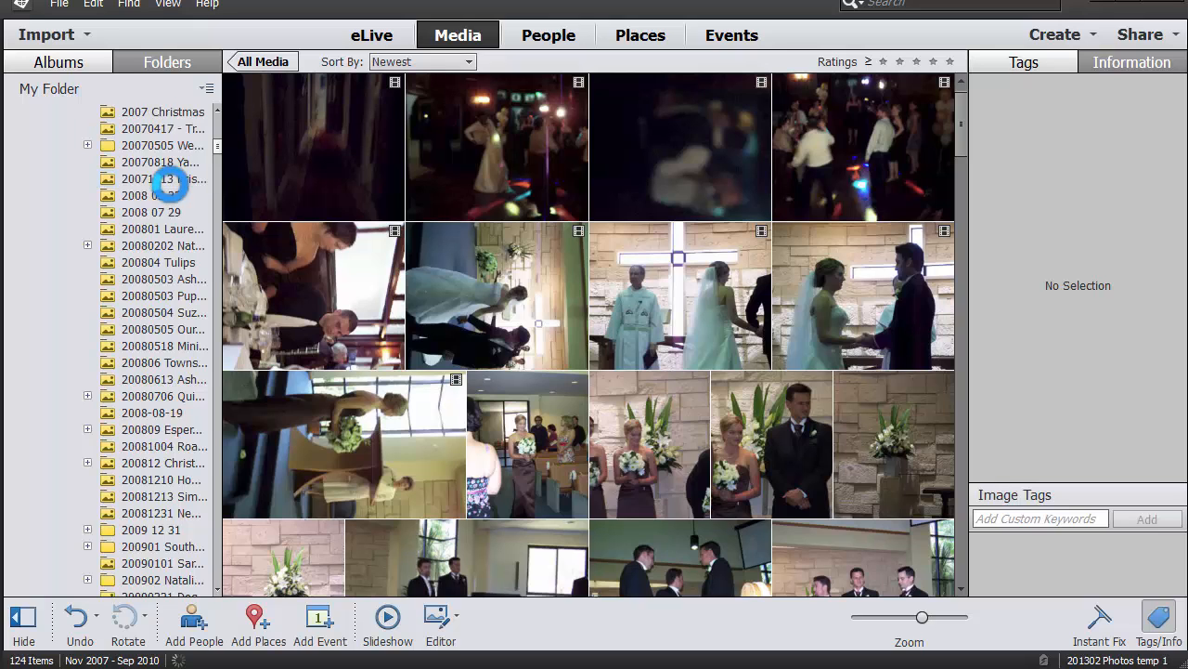
Rename the 20071013 folder to '2007 10 13'.
left_click(152, 165)
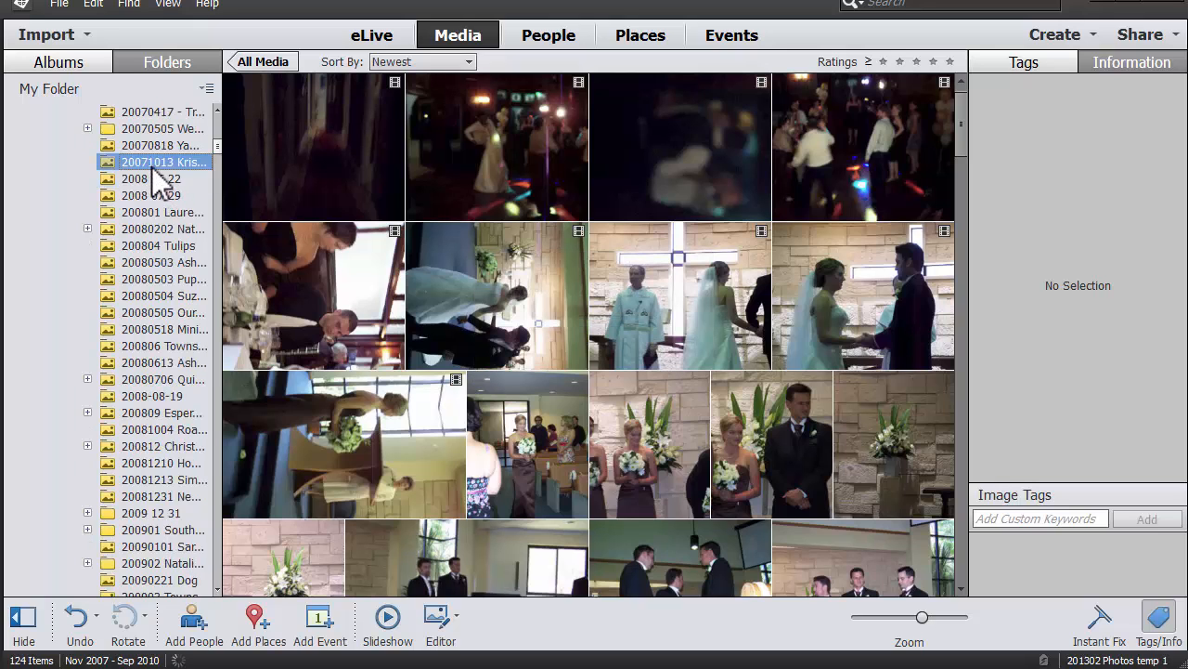
right_click(156, 168)
left_click(204, 264)
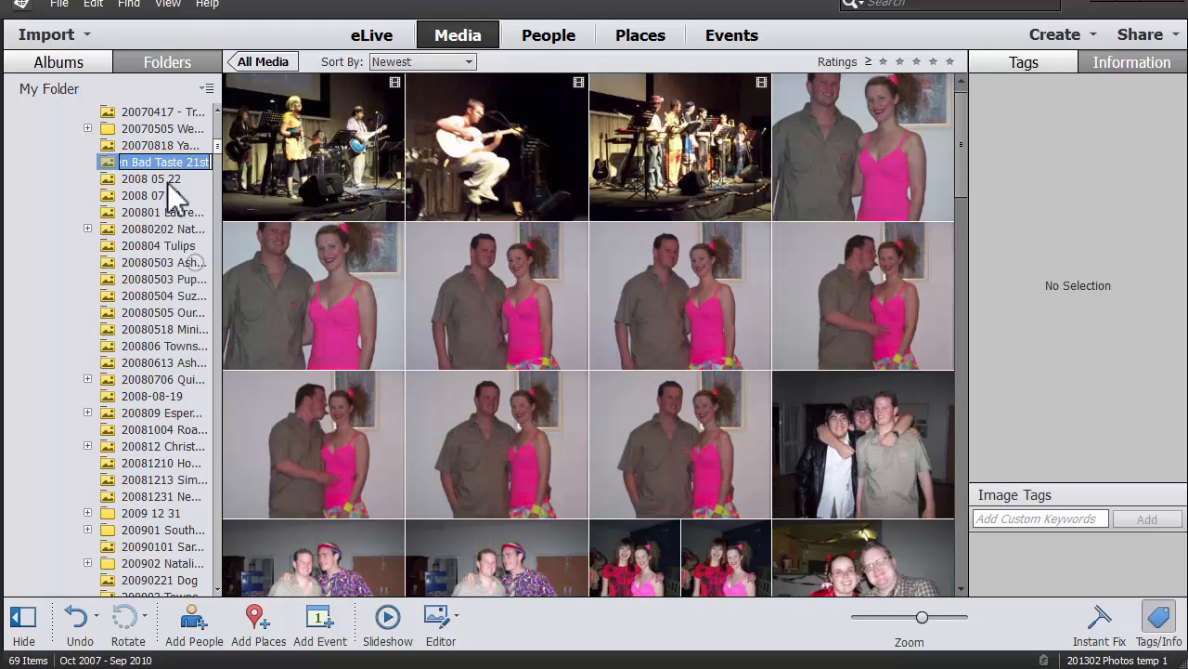
left_click(164, 162)
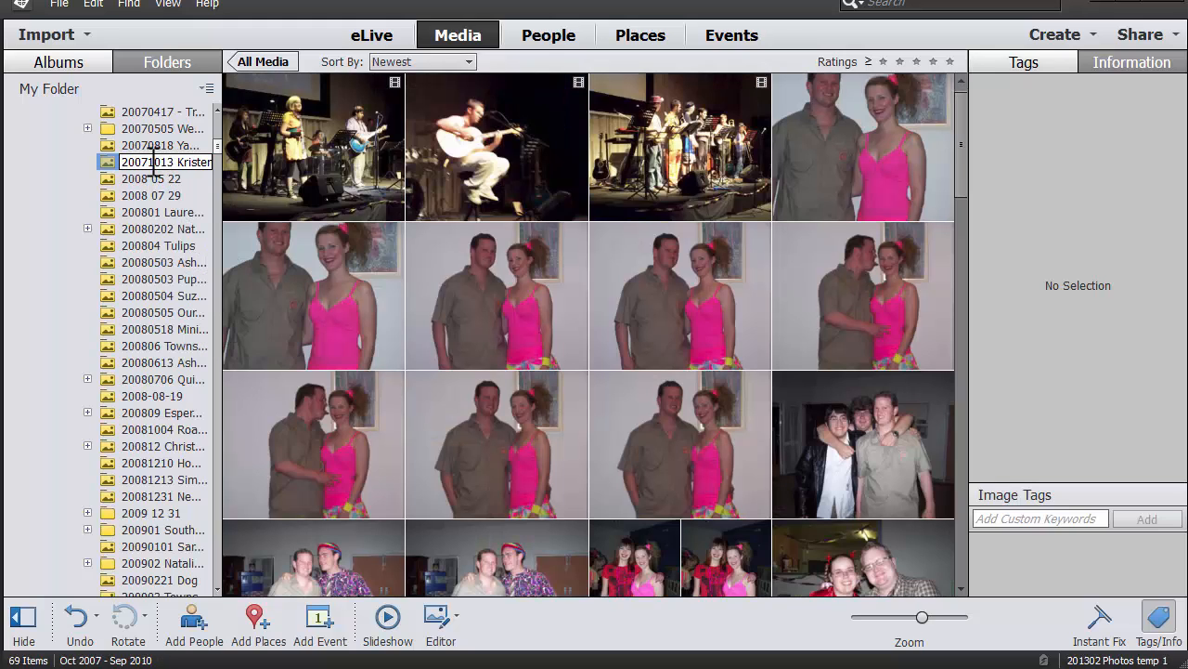
left_click(164, 162)
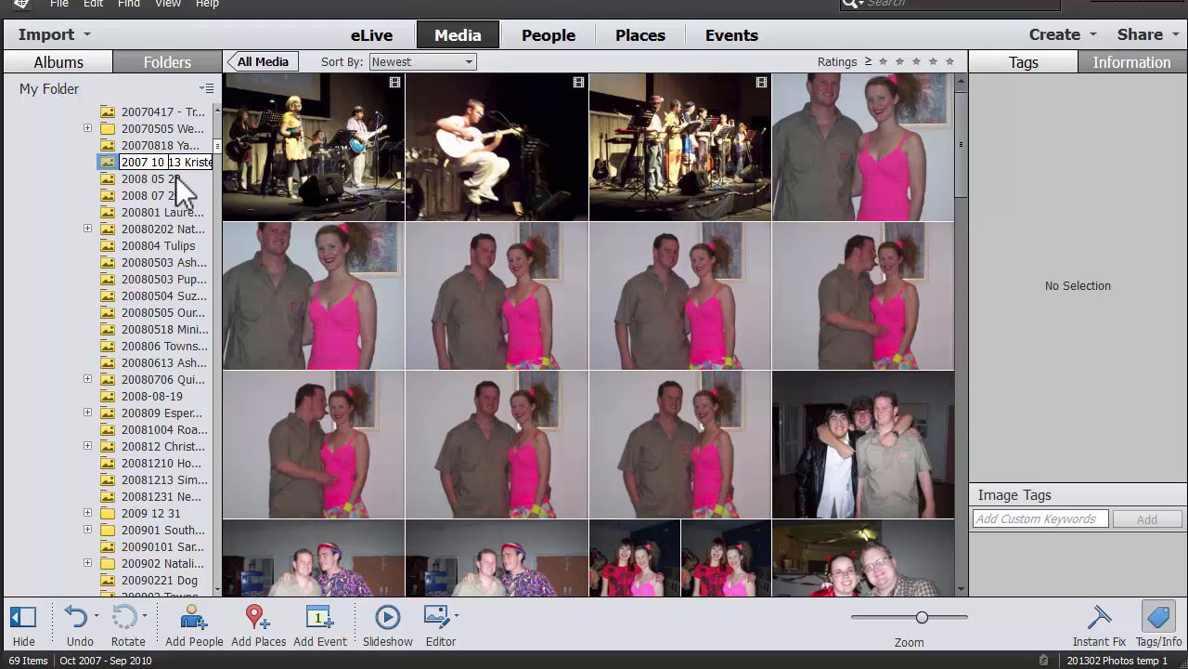
left_click(162, 153)
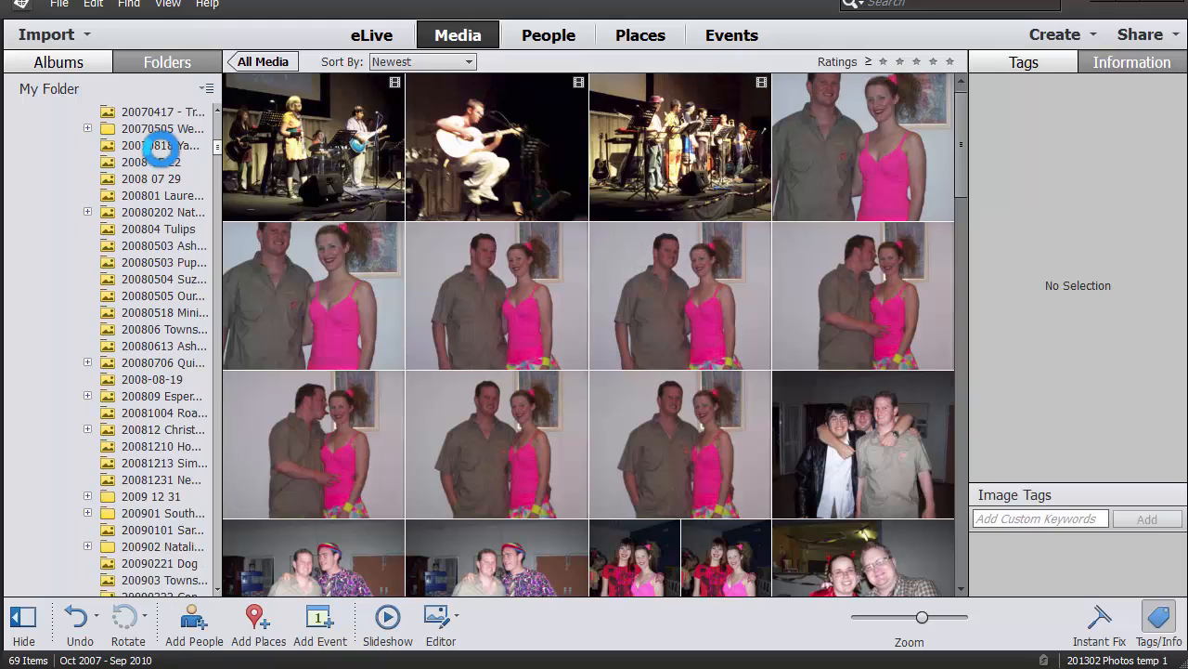
Start renaming the 20070818 keyboard photos folder.
left_click(157, 146)
right_click(164, 150)
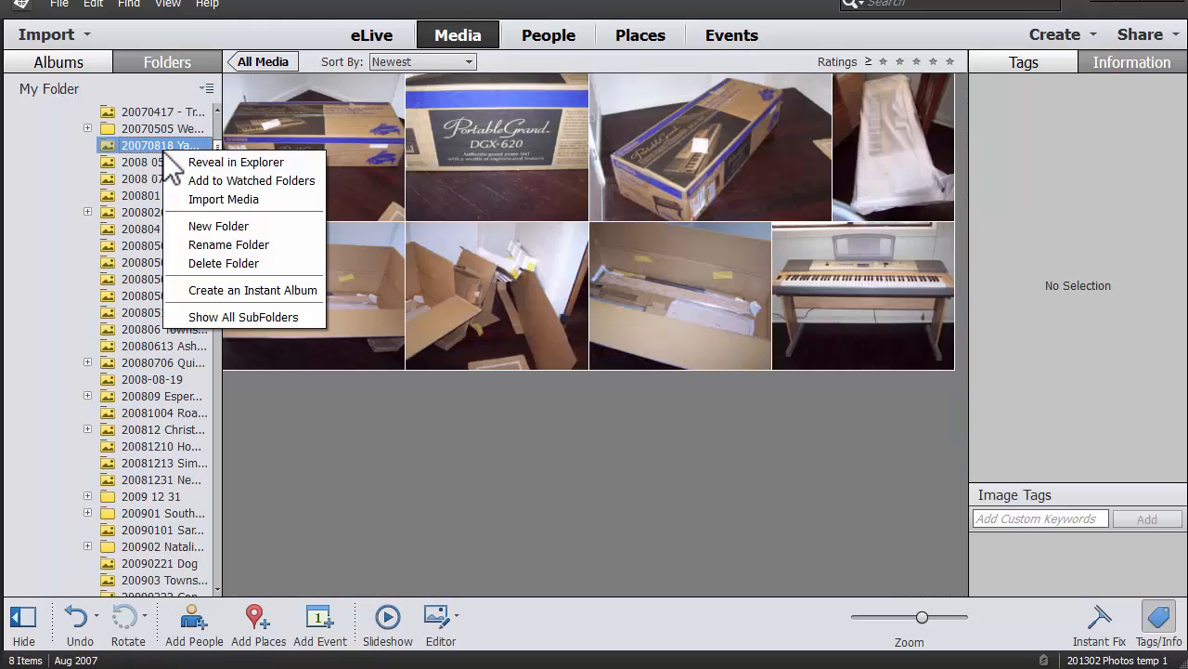
left_click(213, 245)
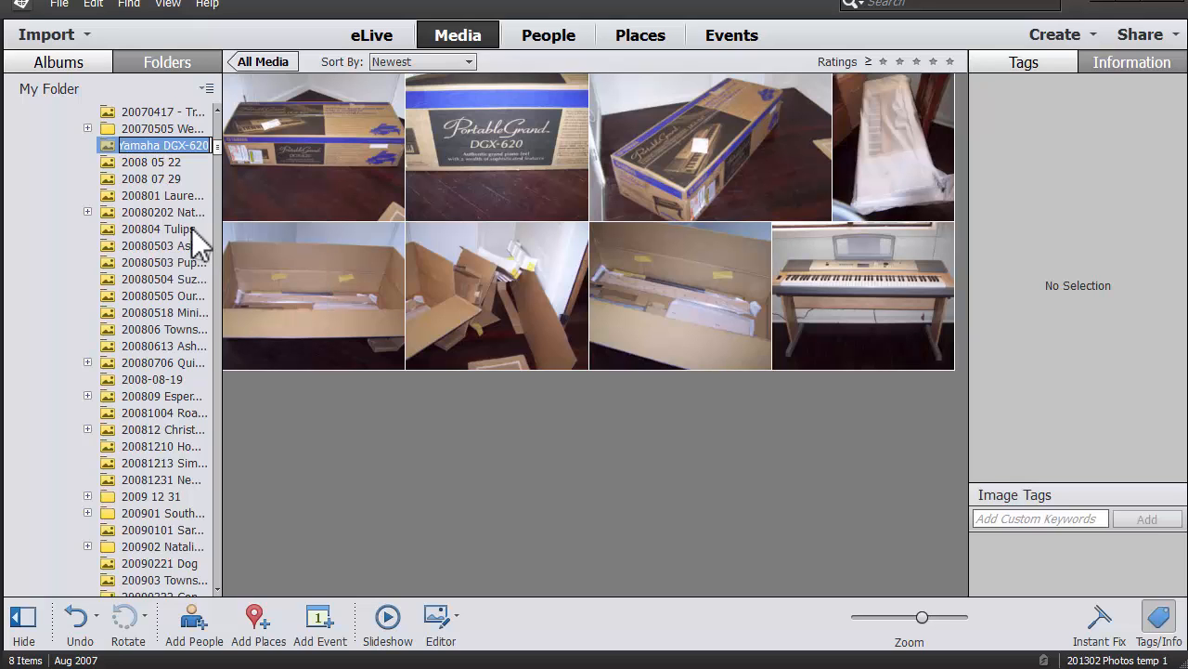
Rename the 20070505 wedding folder to '2007 05 05 Wedding'.
left_click(154, 129)
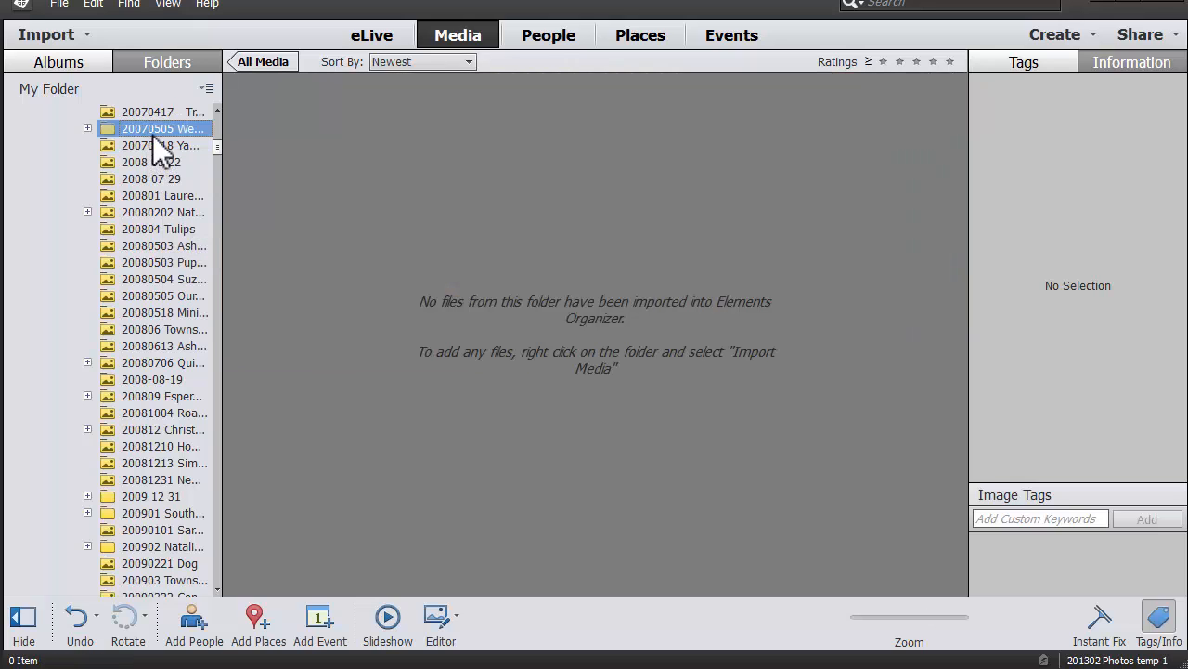
right_click(153, 135)
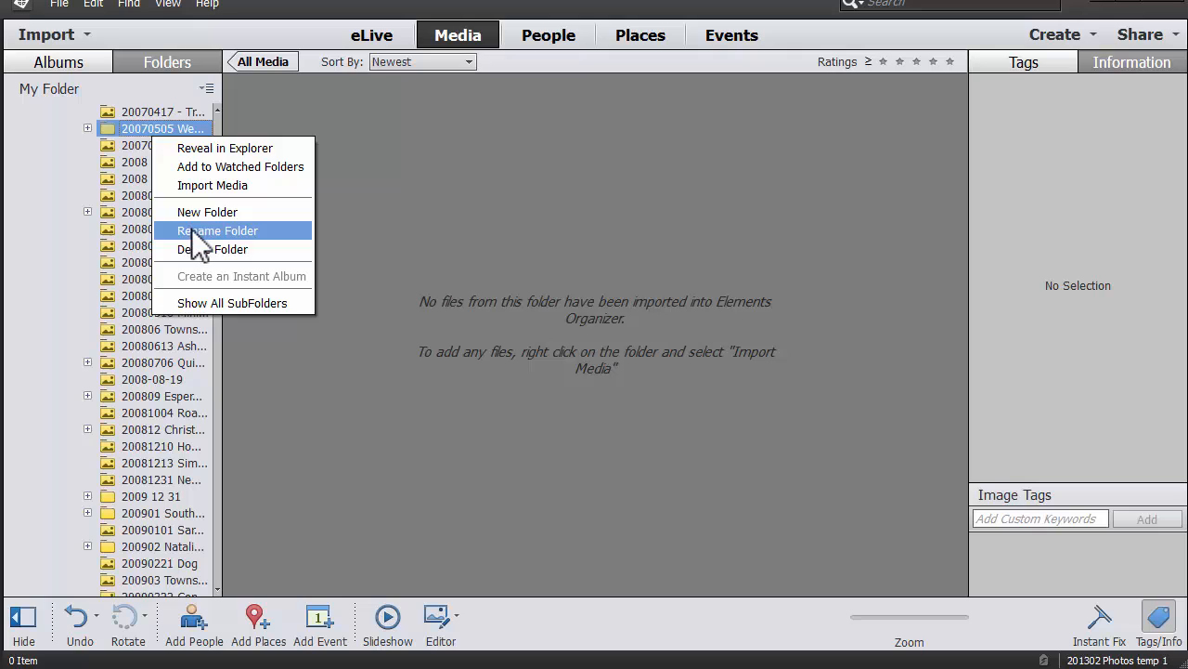
left_click(195, 234)
left_click(159, 131)
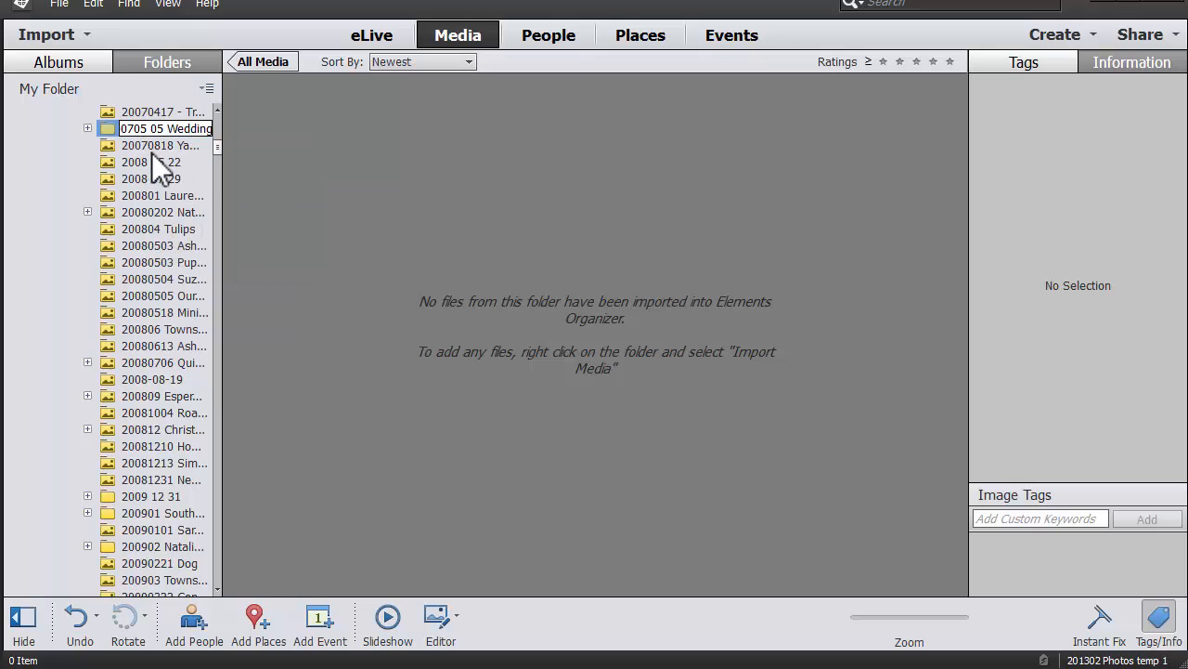
key("Return")
left_click(87, 163)
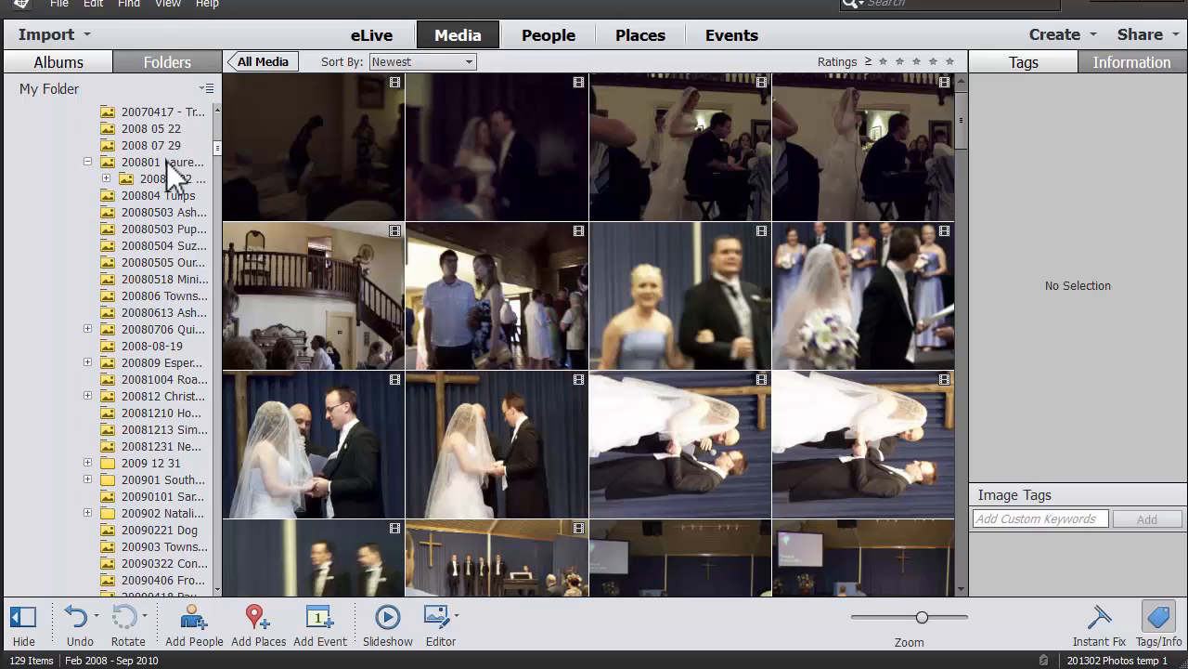
Rename the 200801 January 2008 folder to '2008 01'.
scroll(223, 158, "up", 9)
scroll(223, 158, "down", 4)
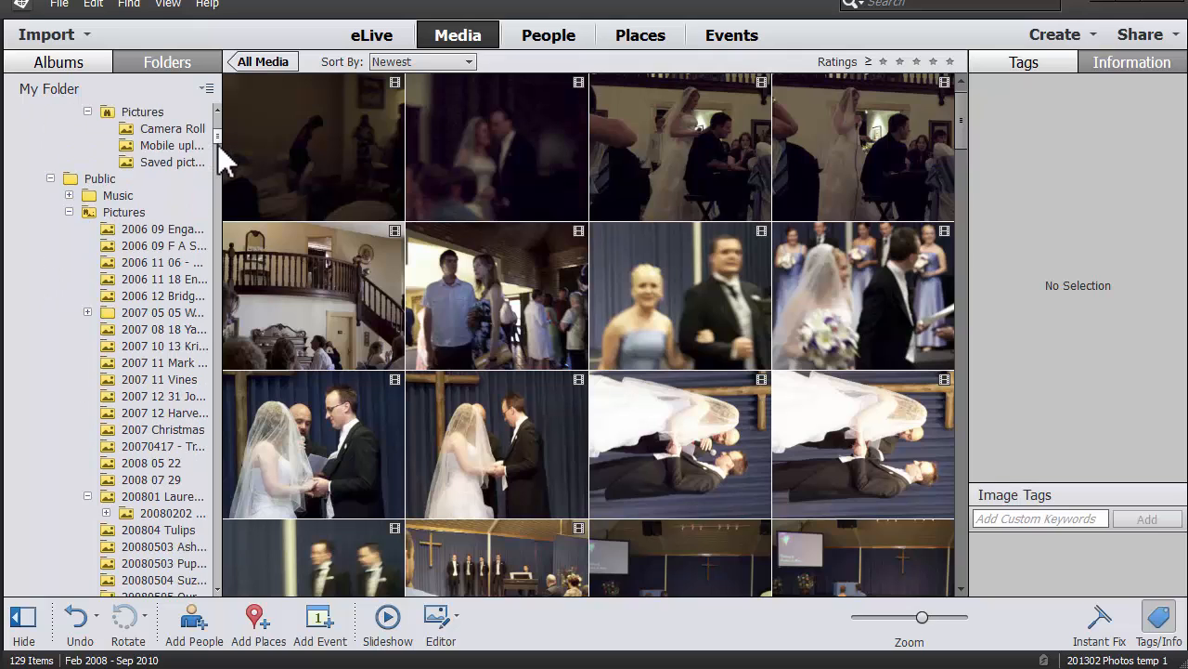
left_click(128, 463)
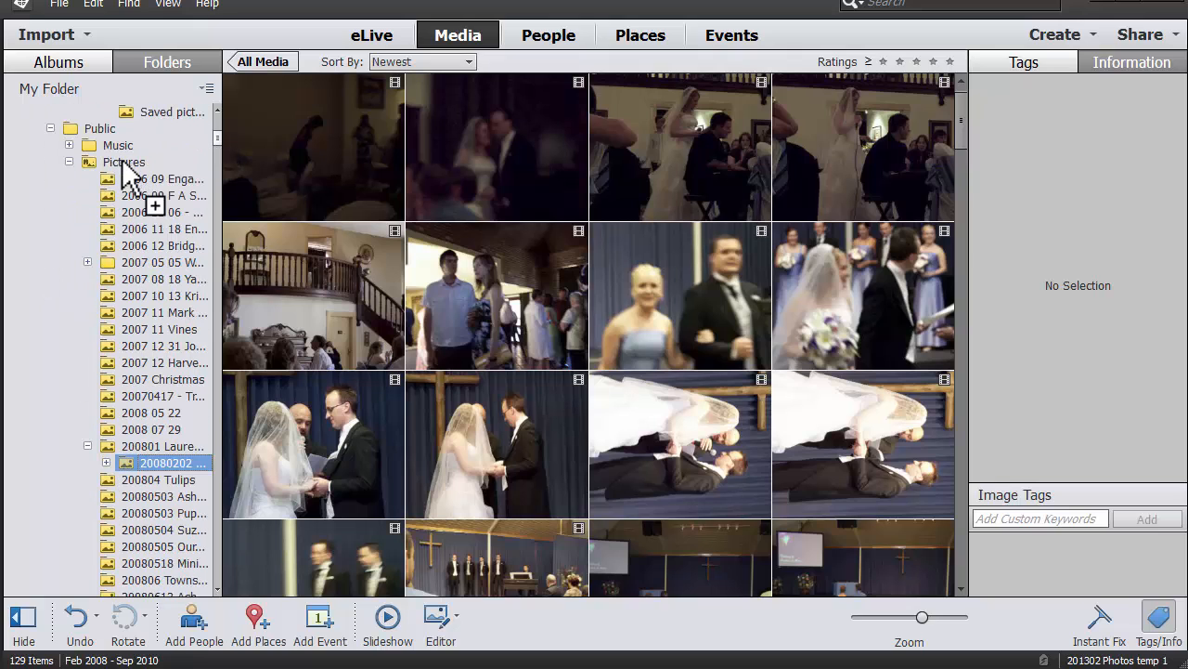
left_click(87, 262)
left_click(87, 262)
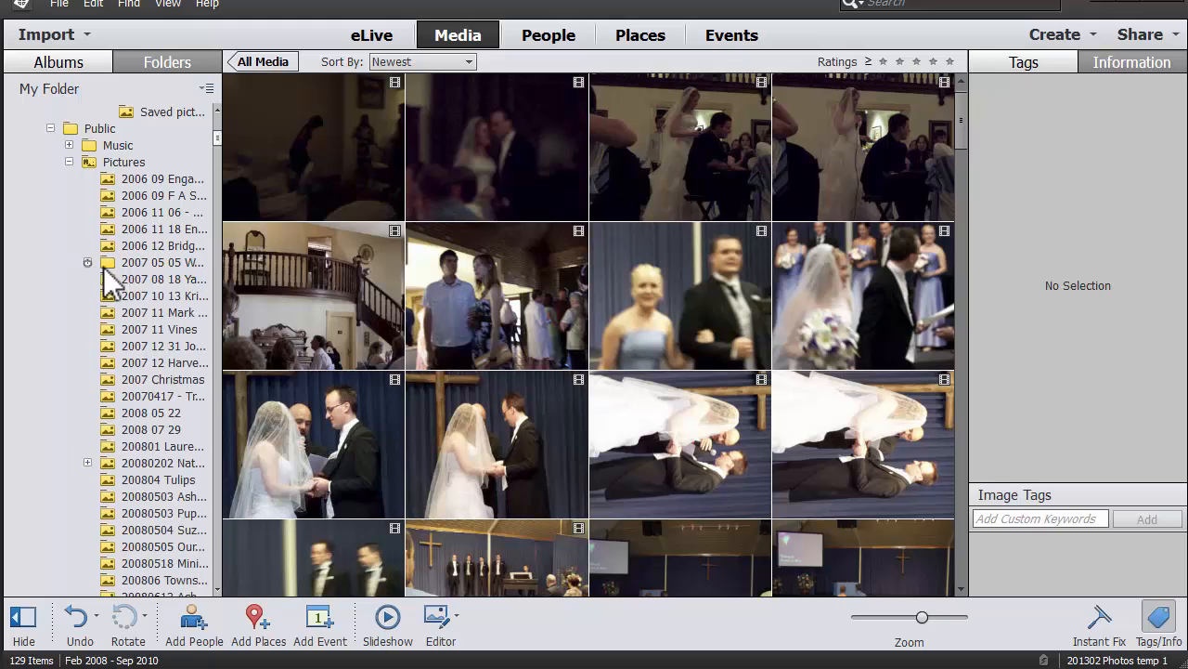
right_click(150, 451)
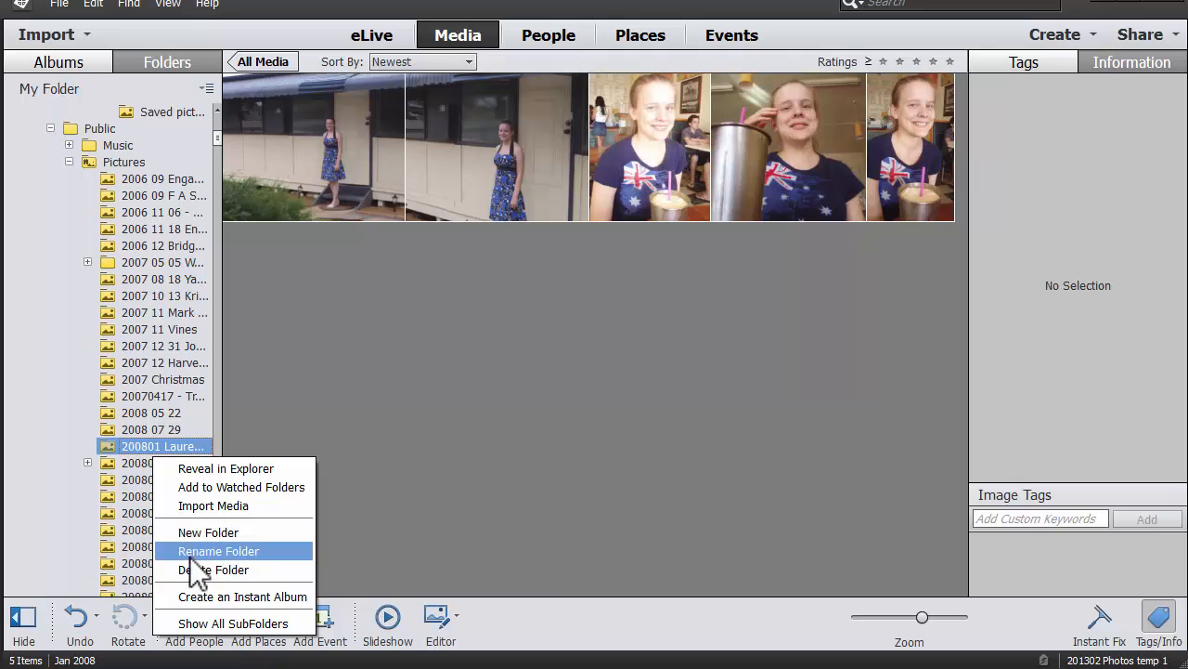
left_click(218, 551)
left_click(146, 448)
key("Home")
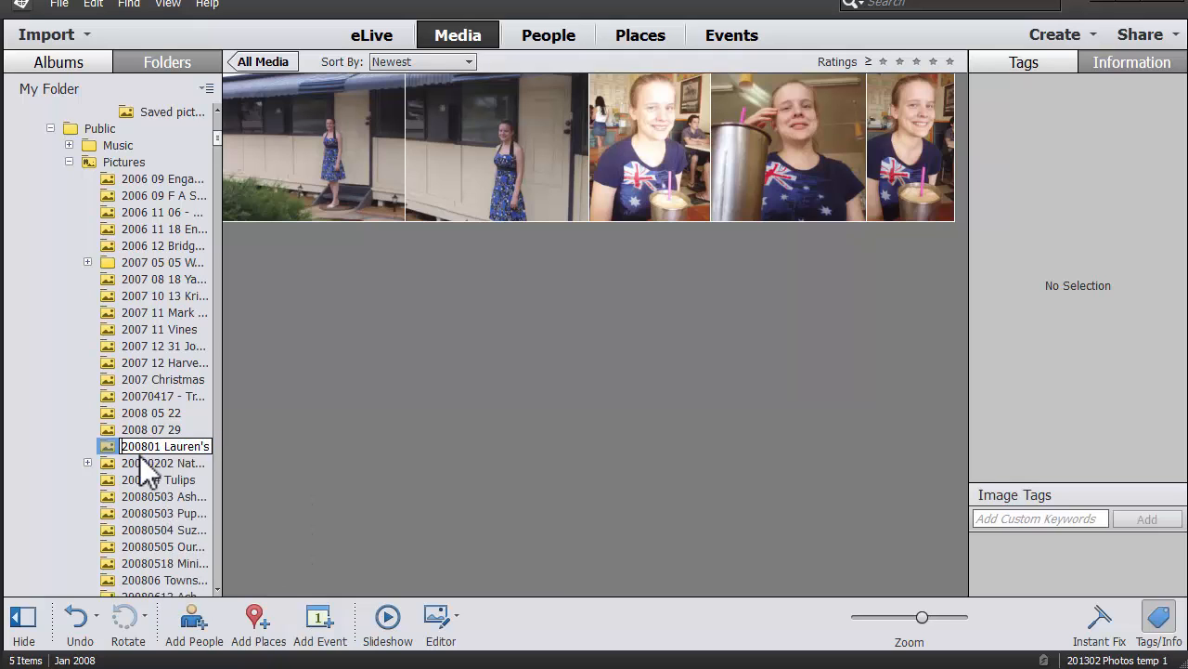
key("Return")
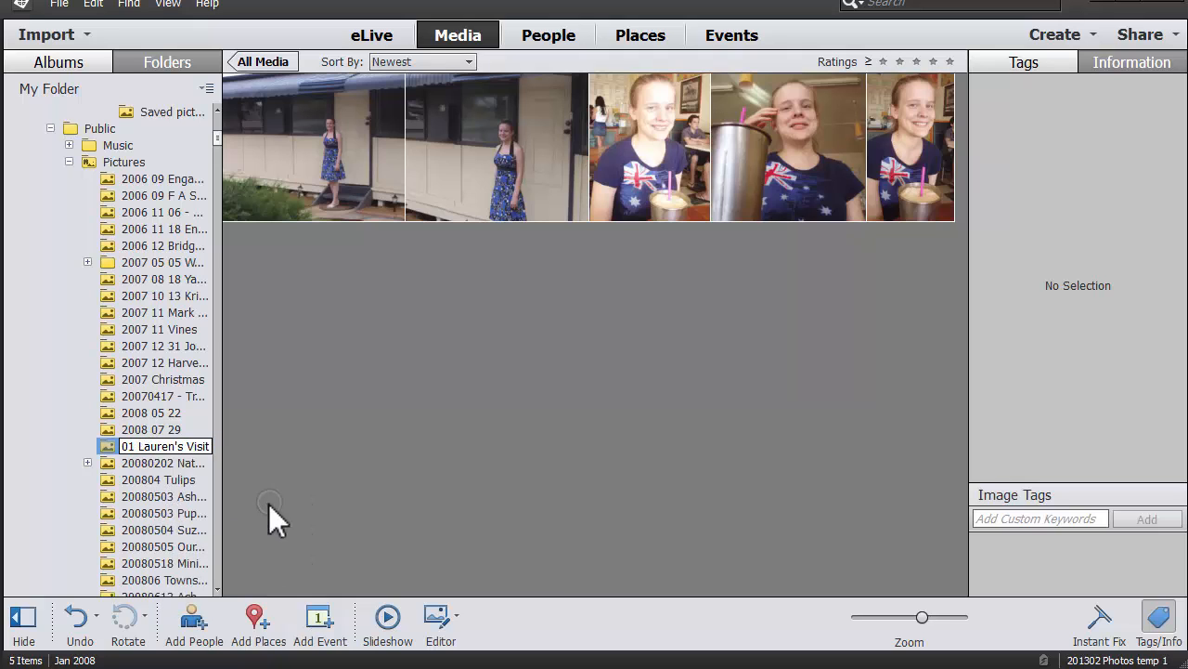